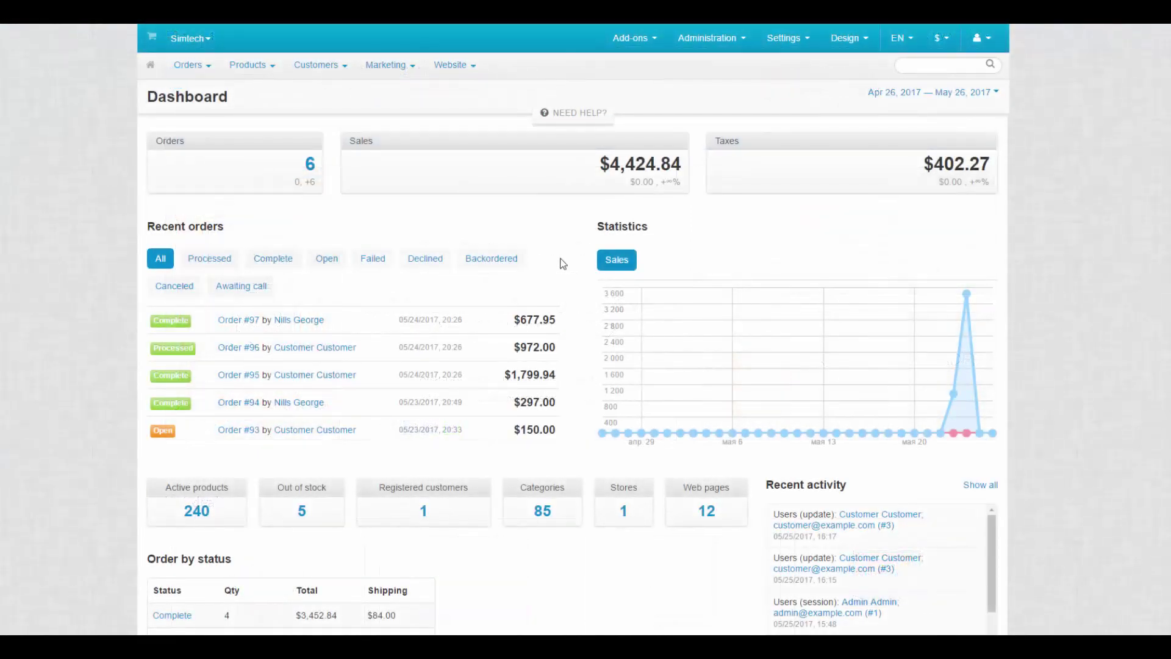
# Go to Administration > Profile fields from the Dashboard
pyautogui.click(711, 42)
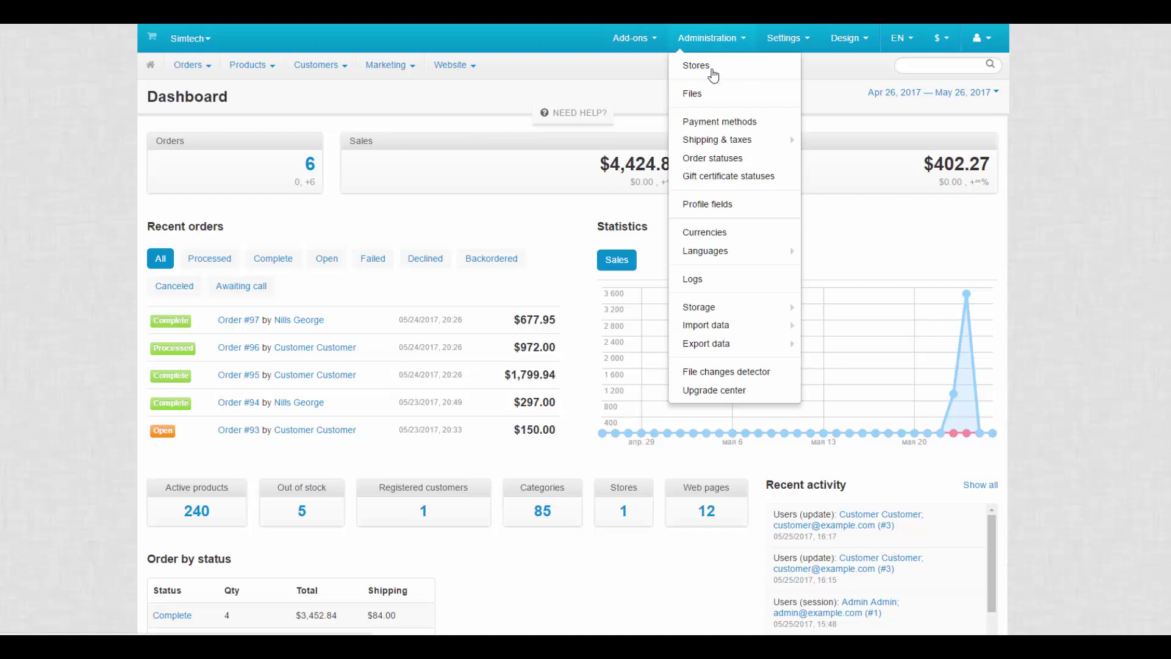
pyautogui.click(706, 205)
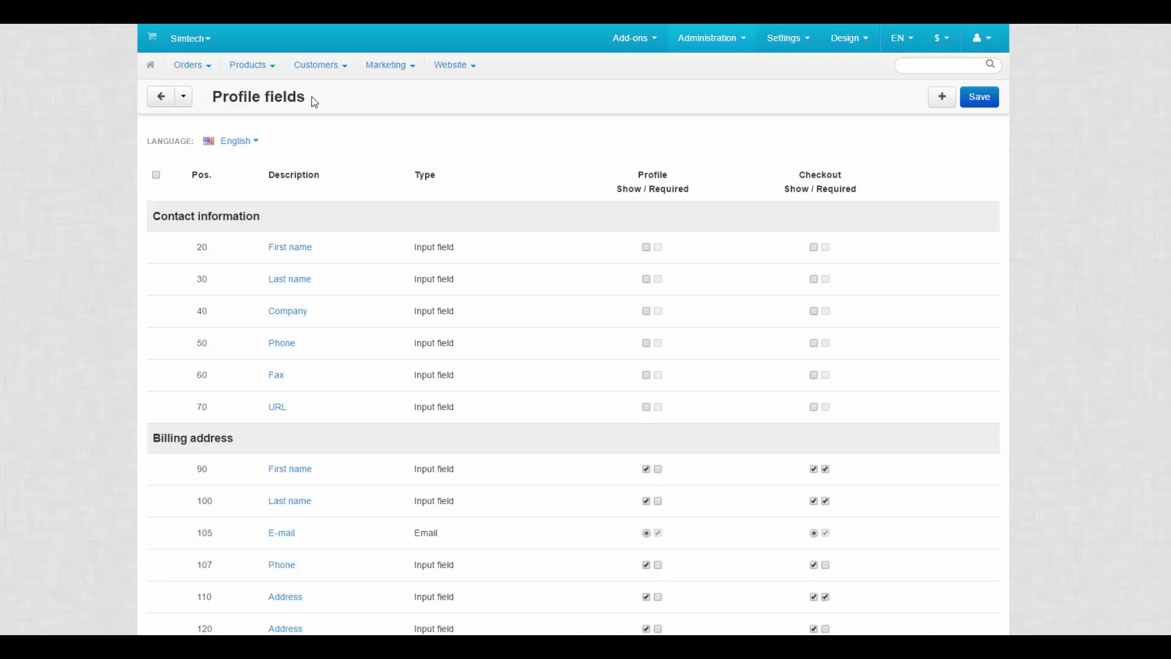
pyautogui.click(266, 219)
pyautogui.scroll(-4, 267, 219)
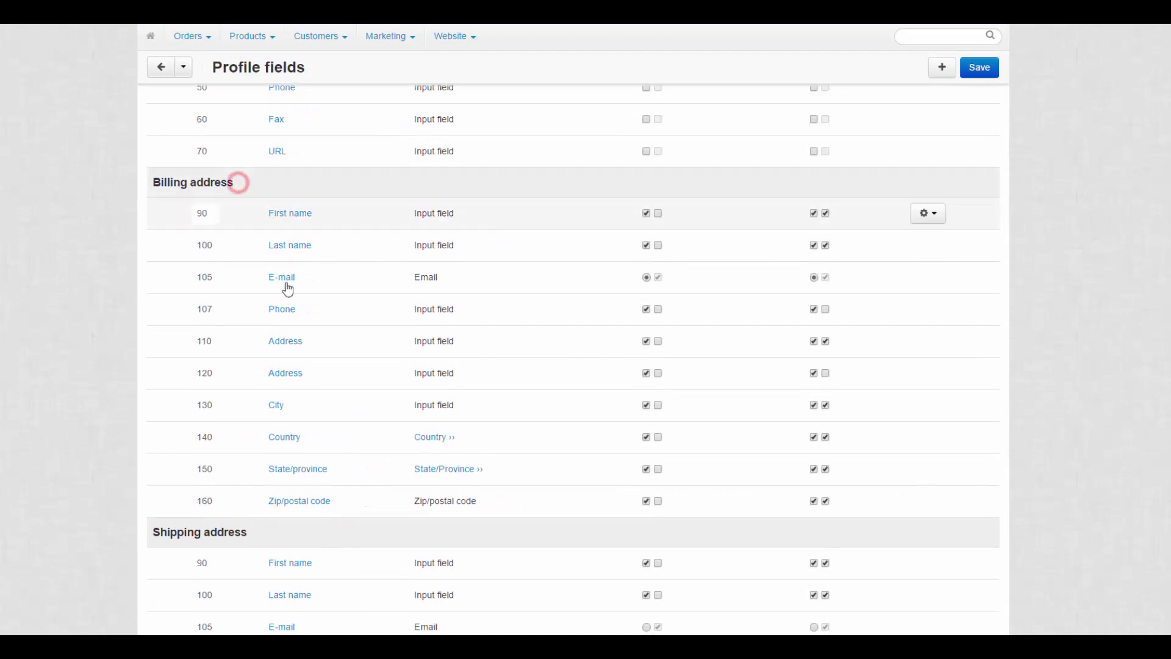
pyautogui.click(253, 536)
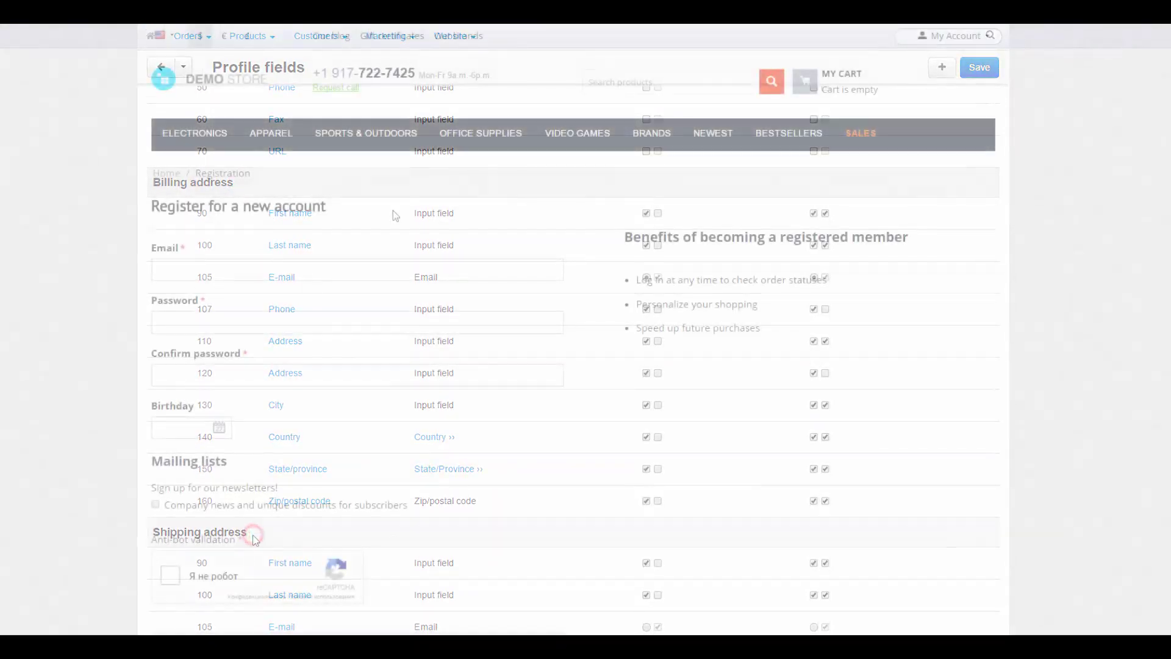
pyautogui.click(335, 204)
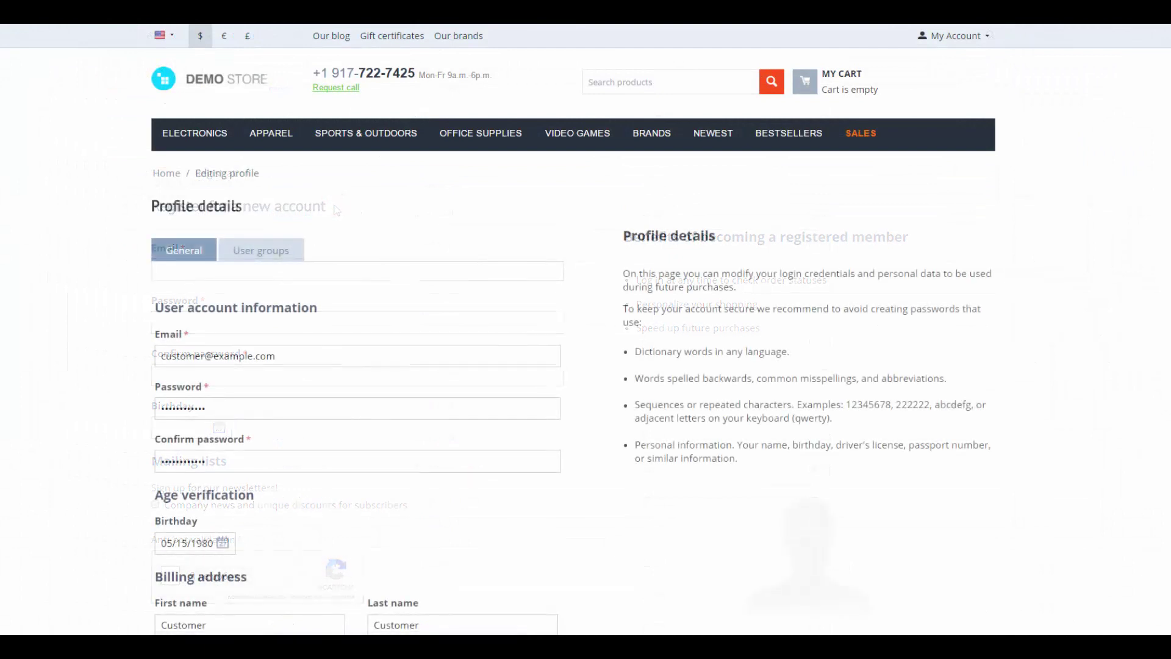
pyautogui.scroll(-10, 357, 329)
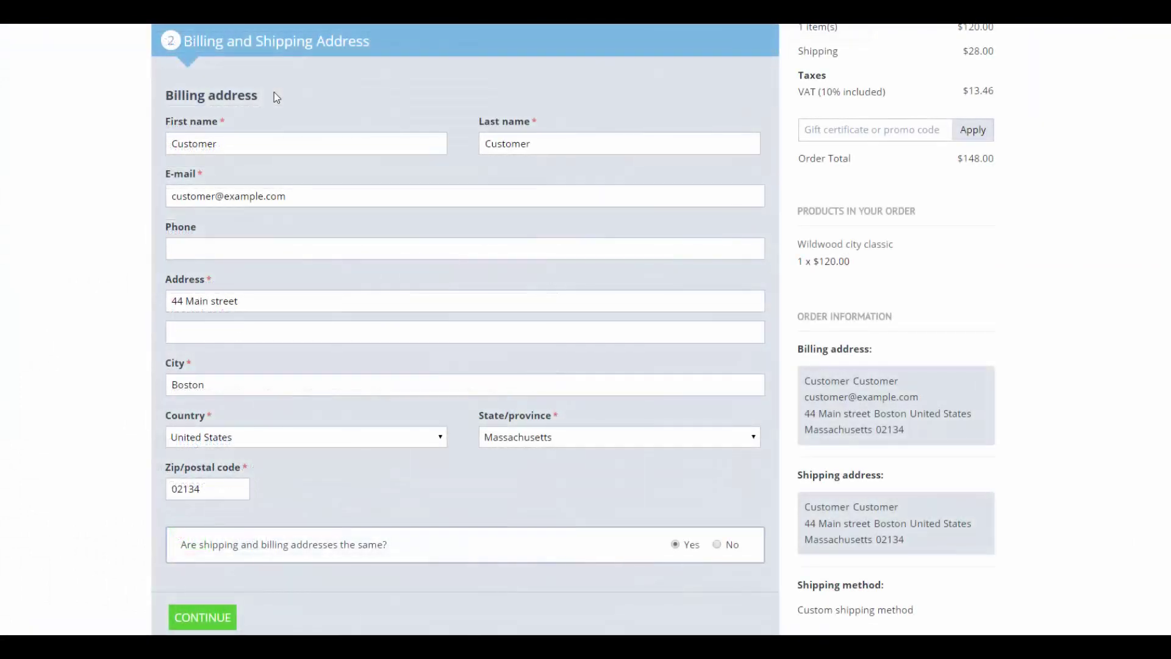
pyautogui.click(233, 122)
pyautogui.click(543, 119)
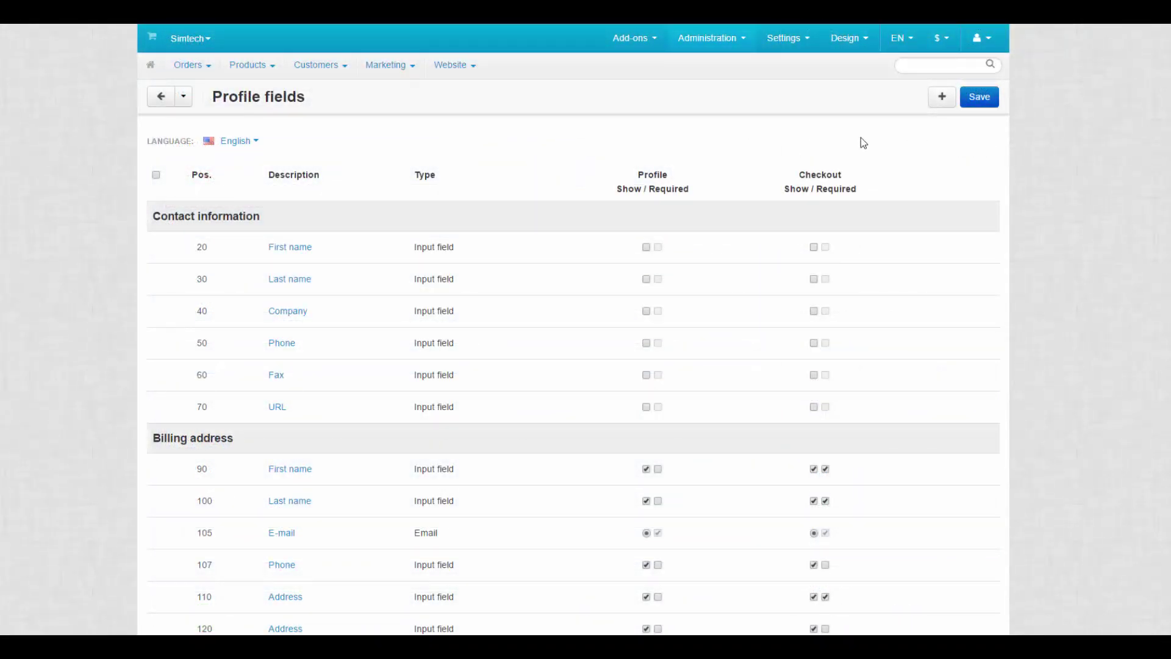
# Add a new profile field with description 'Company phone', field name 'companyphone' and position 10
pyautogui.click(942, 96)
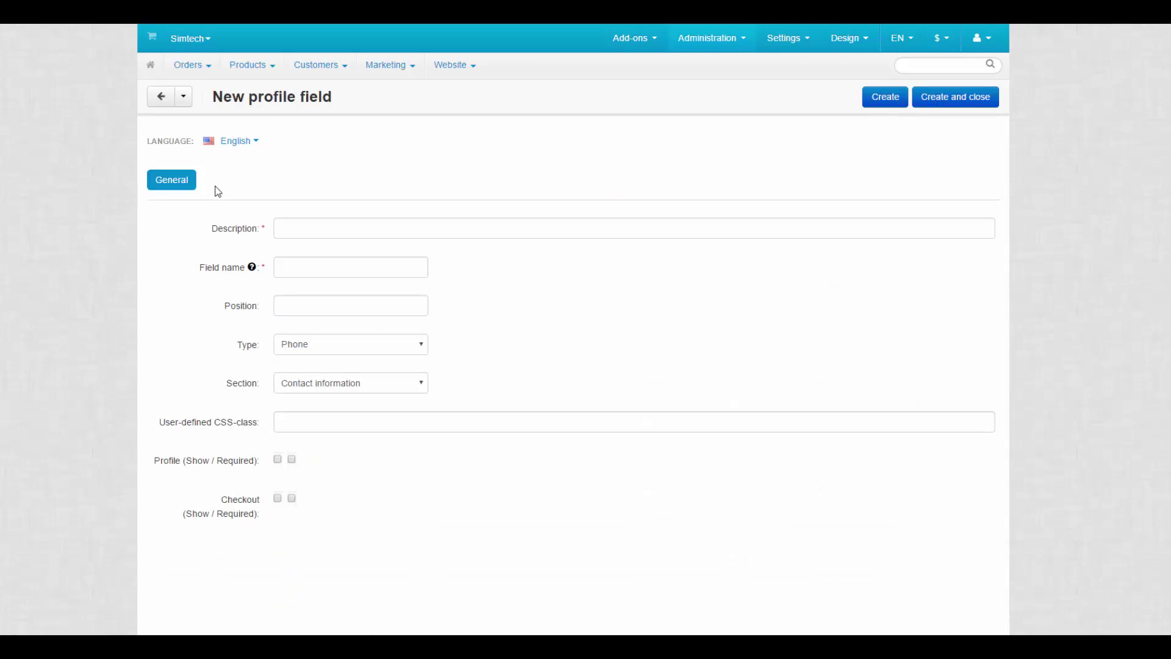
pyautogui.click(297, 221)
pyautogui.write('Co')
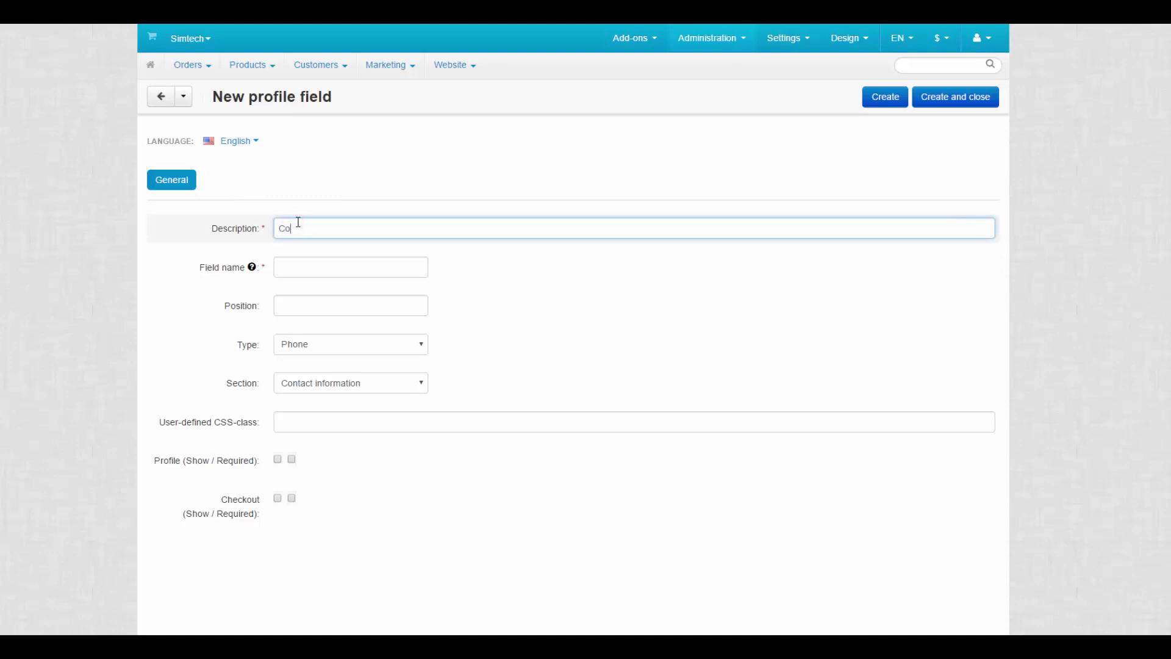
pyautogui.write('mpany phone')
pyautogui.click(305, 264)
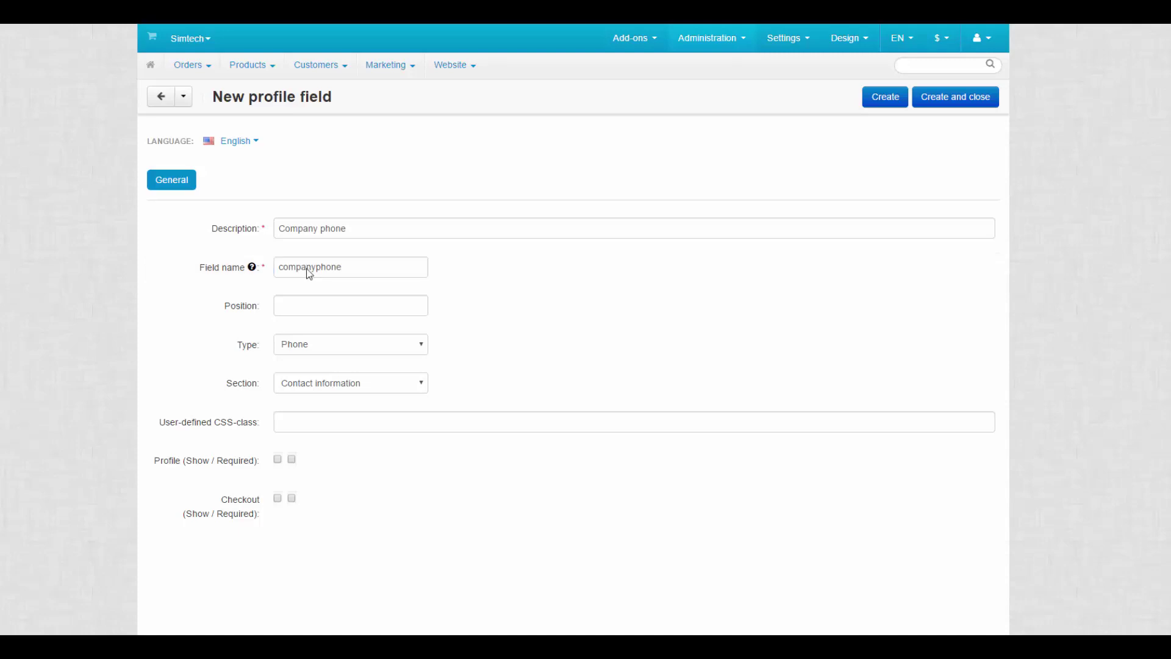
pyautogui.click(295, 305)
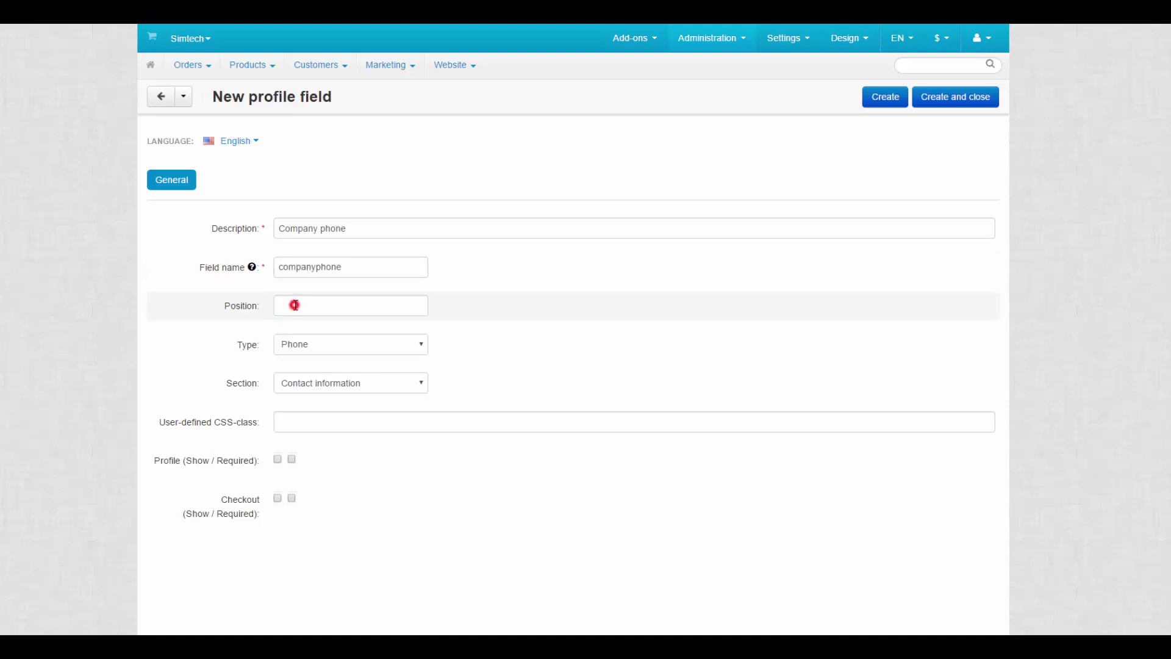
pyautogui.write('10')
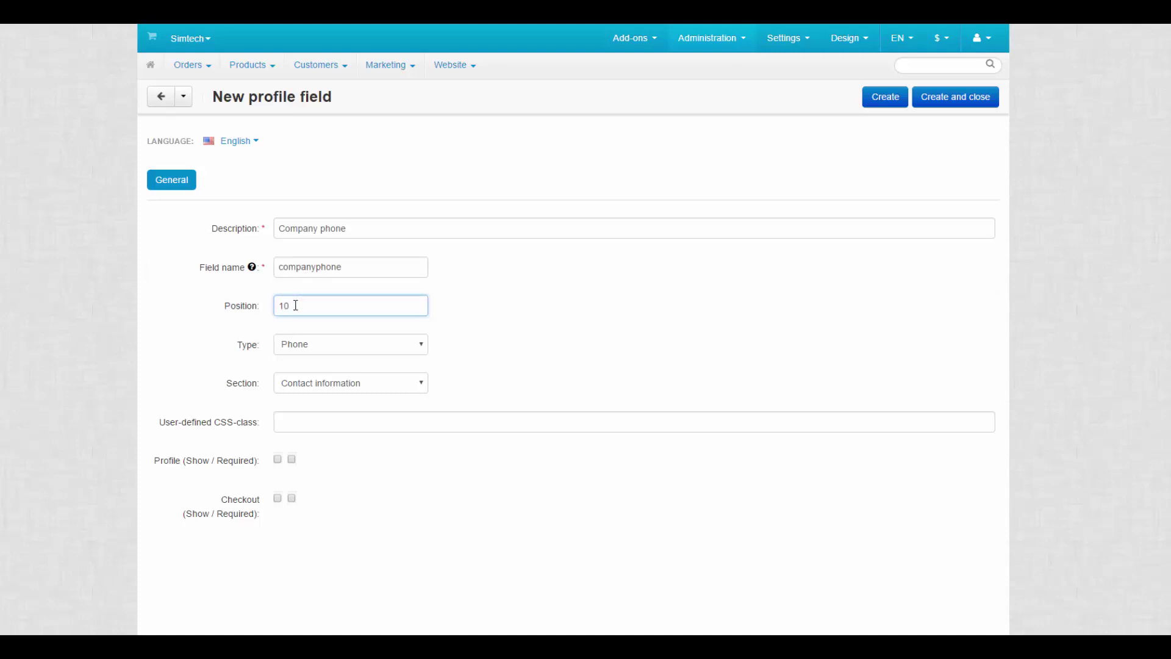
pyautogui.click(324, 347)
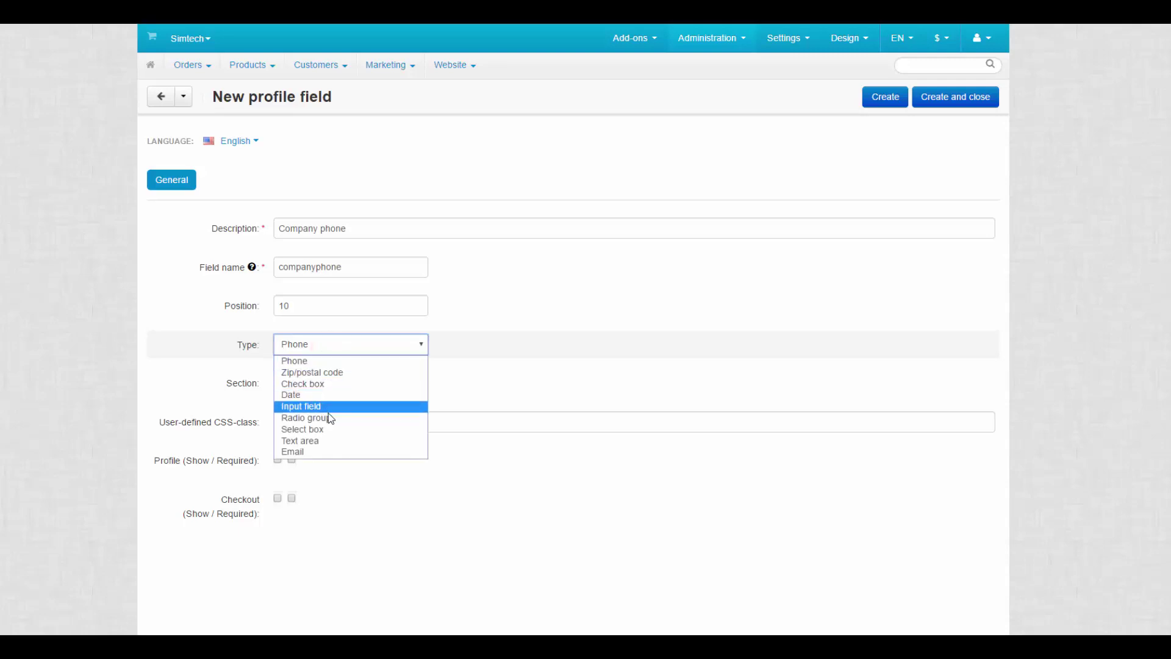
# Try the Radio group and Select box types, then set the field type to Phone
pyautogui.click(329, 417)
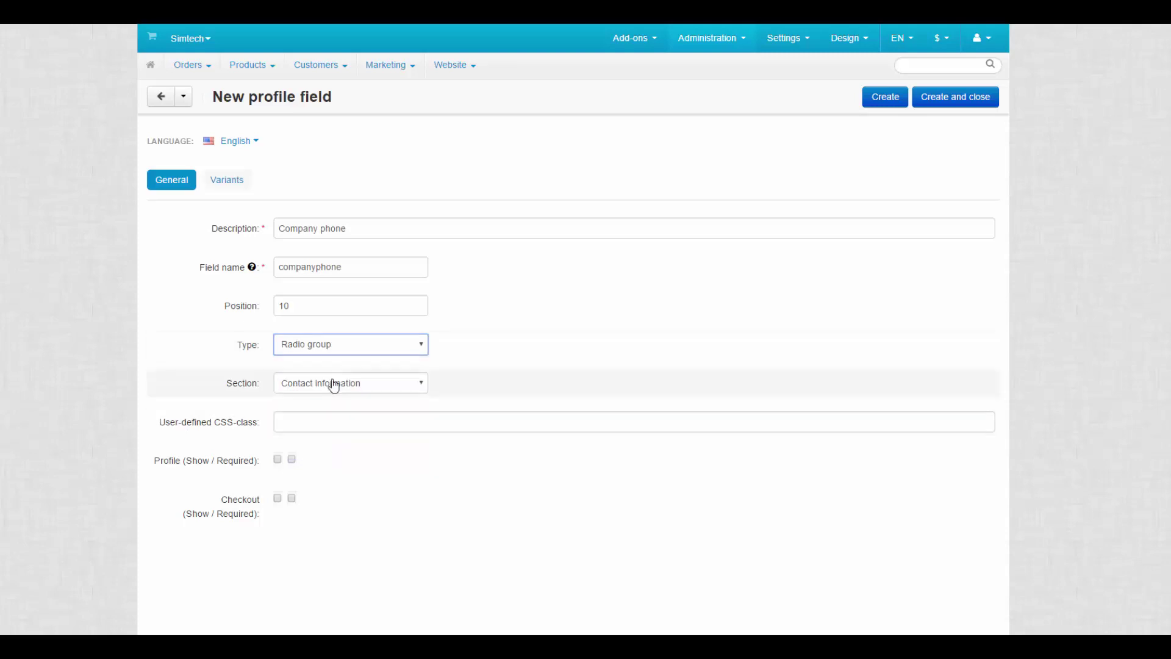
pyautogui.click(332, 347)
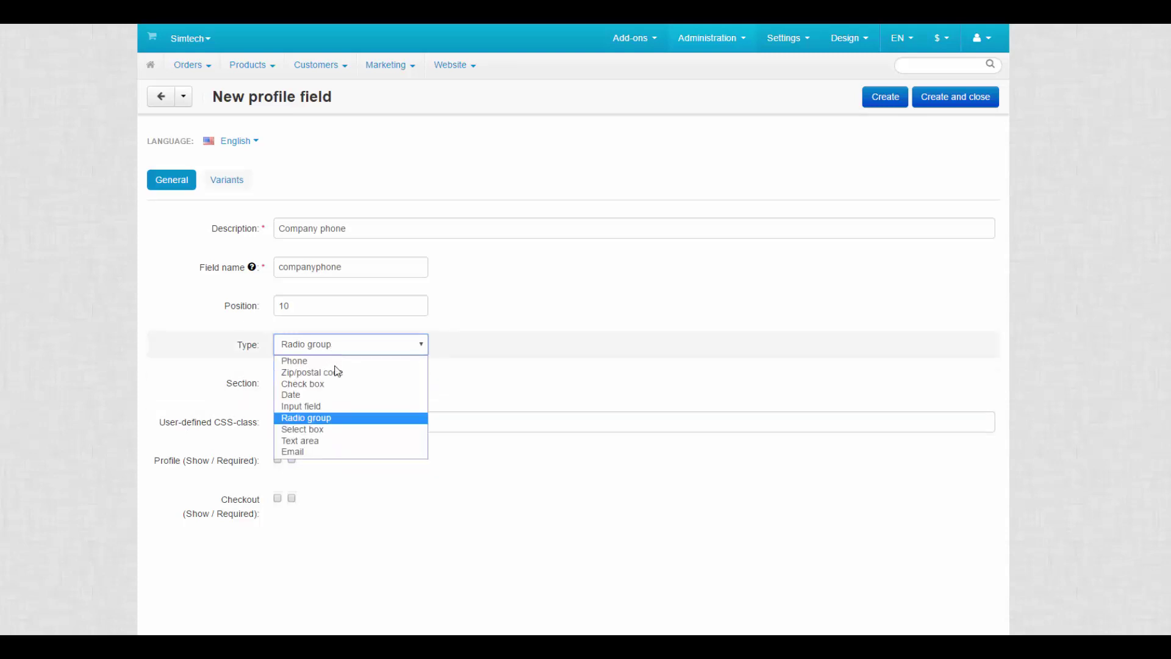
pyautogui.click(329, 429)
pyautogui.click(221, 181)
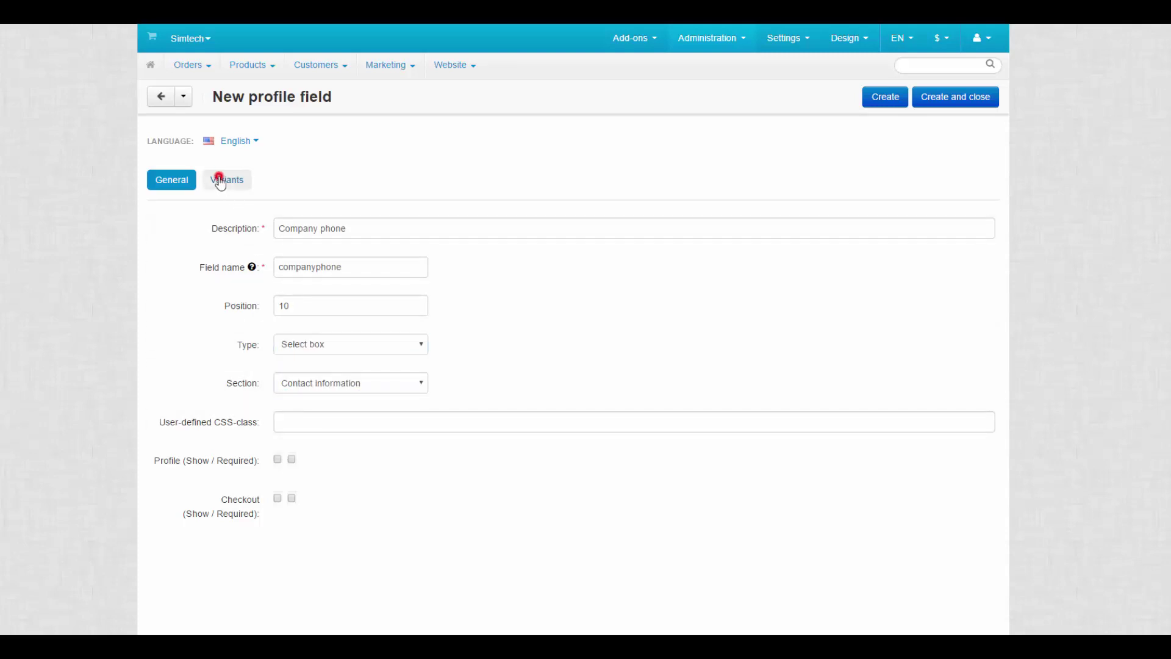
pyautogui.click(167, 182)
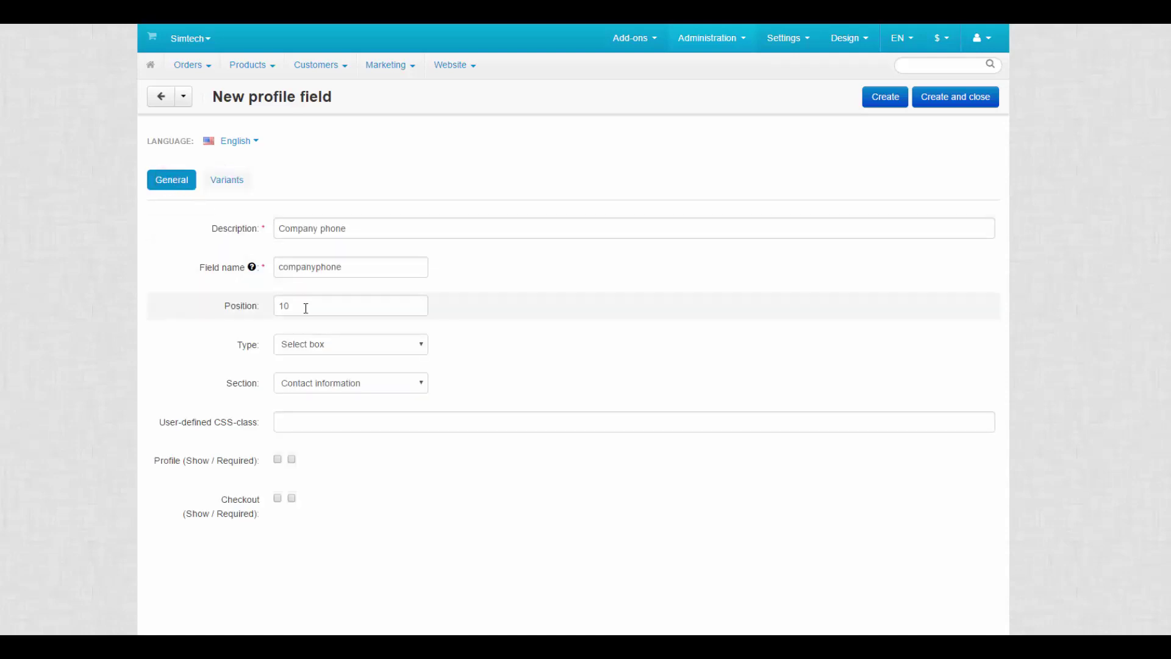
pyautogui.click(323, 348)
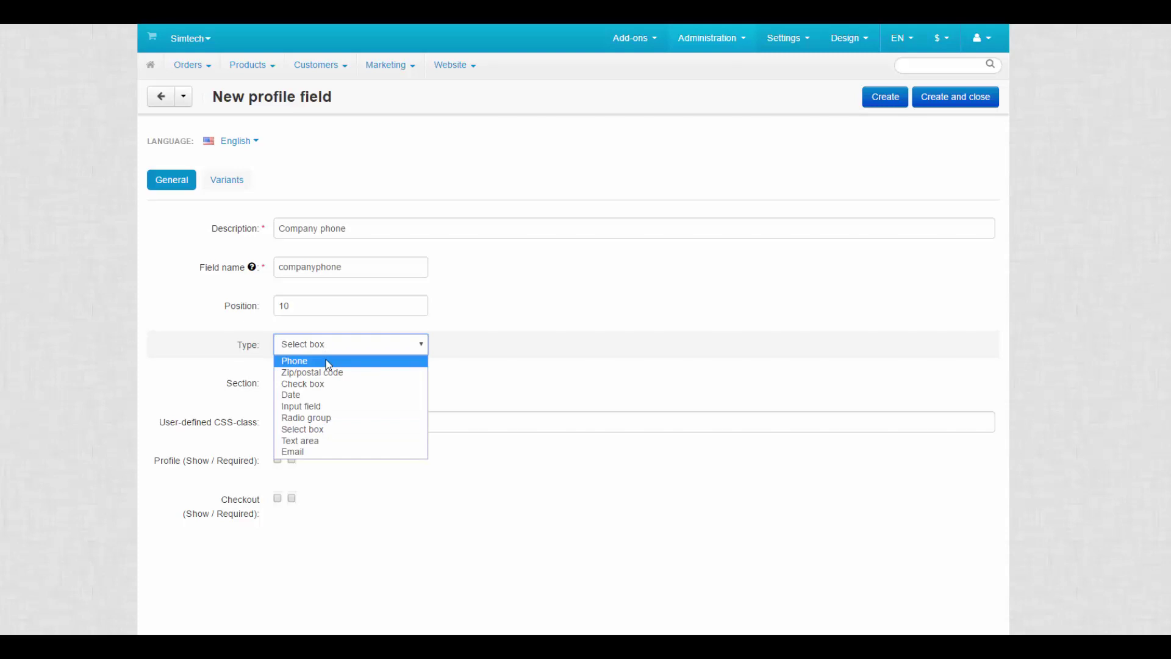
pyautogui.click(329, 362)
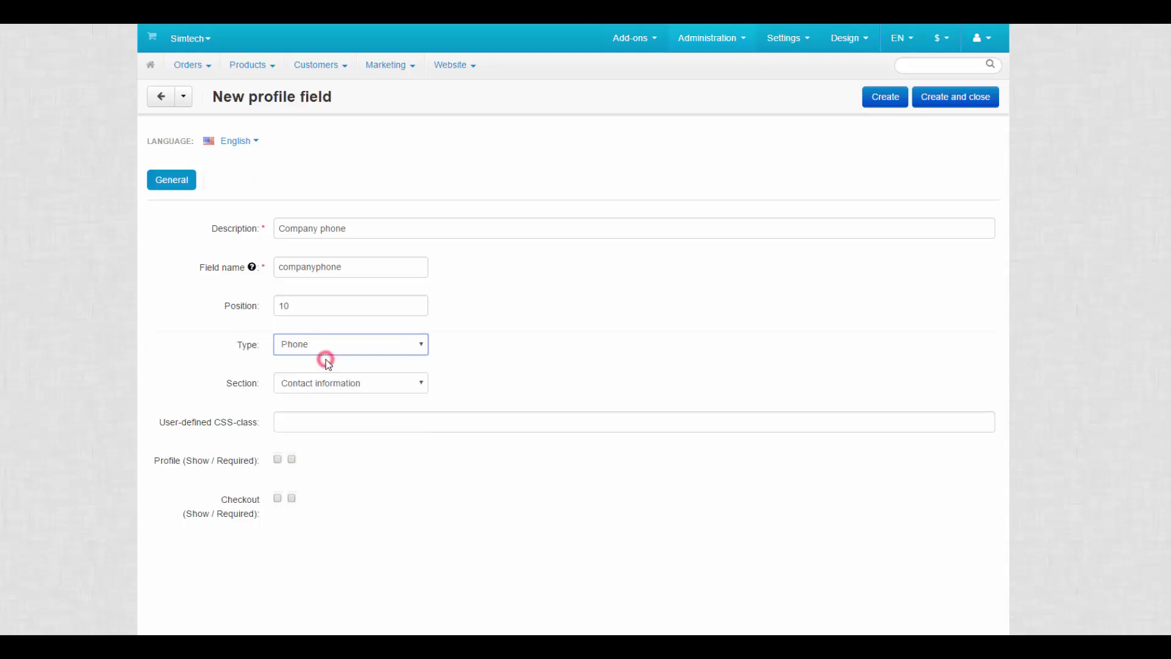
# Keep the field in Contact information, show it on profile and checkout, and create it
pyautogui.click(328, 391)
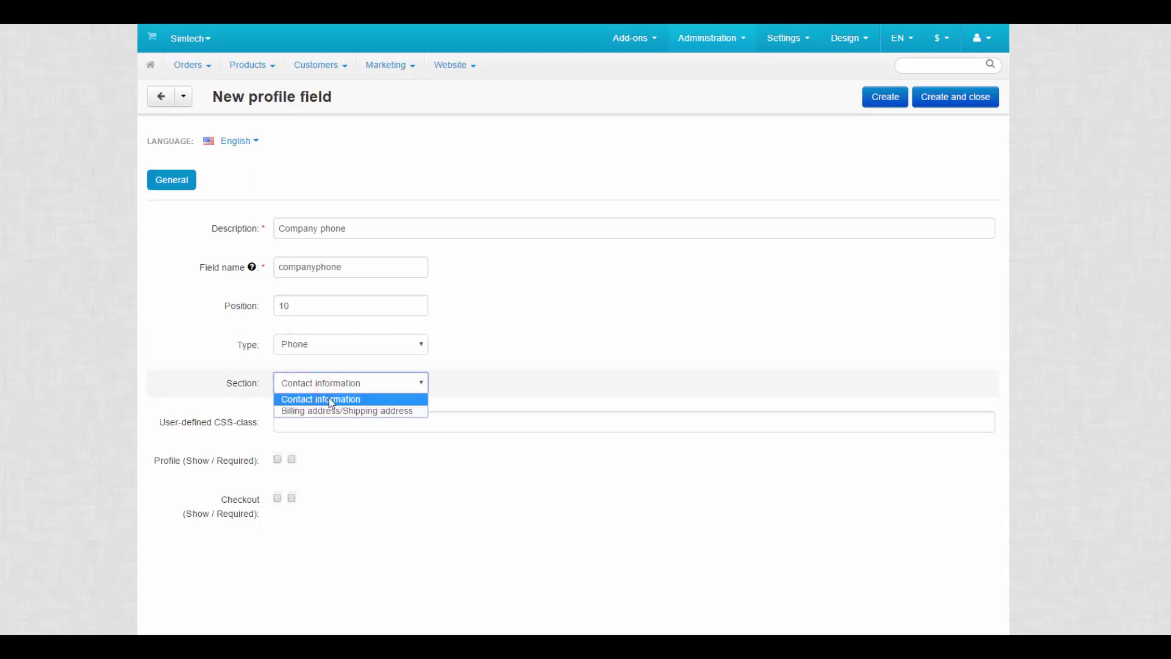
pyautogui.click(328, 399)
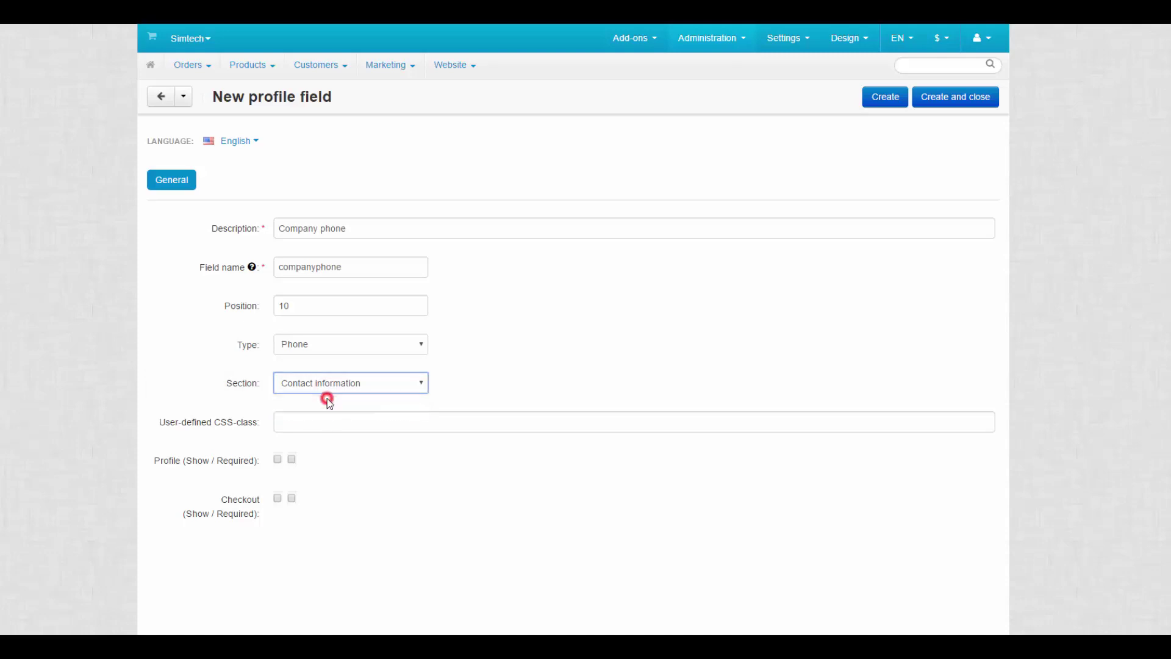
pyautogui.click(327, 402)
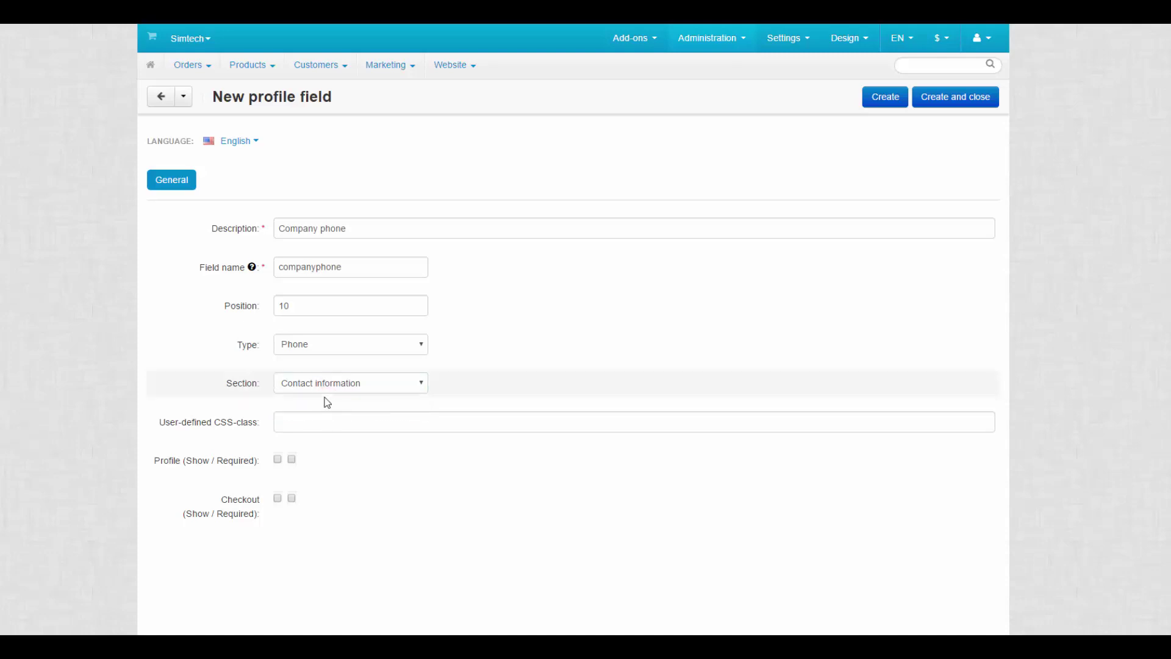
pyautogui.click(285, 418)
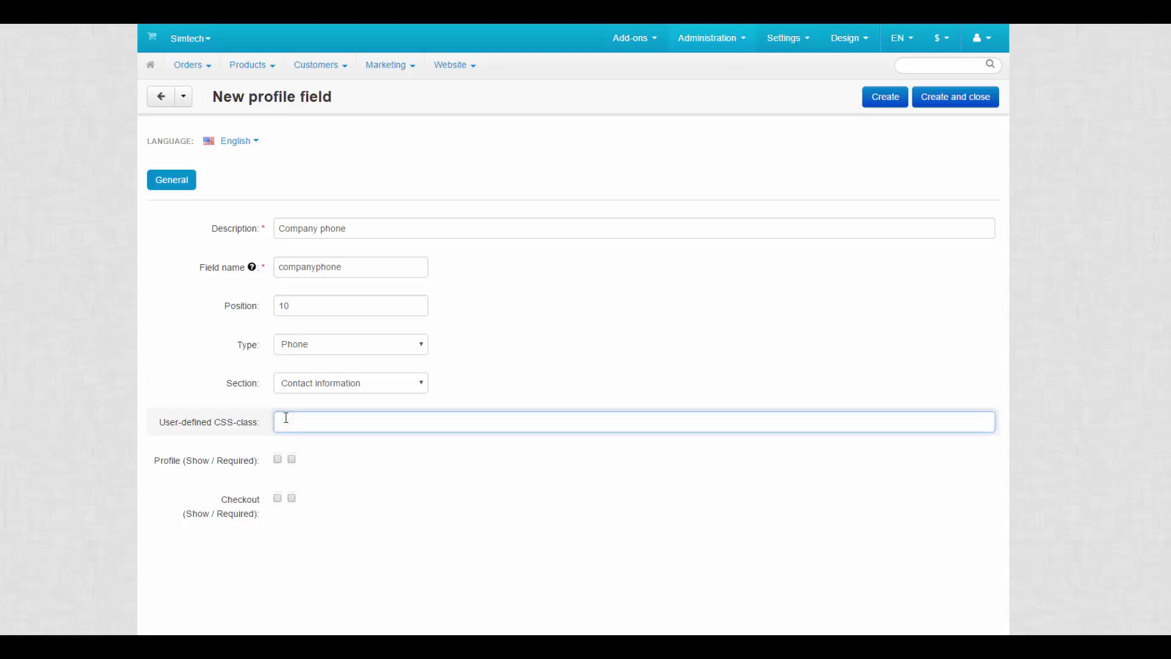
pyautogui.click(278, 460)
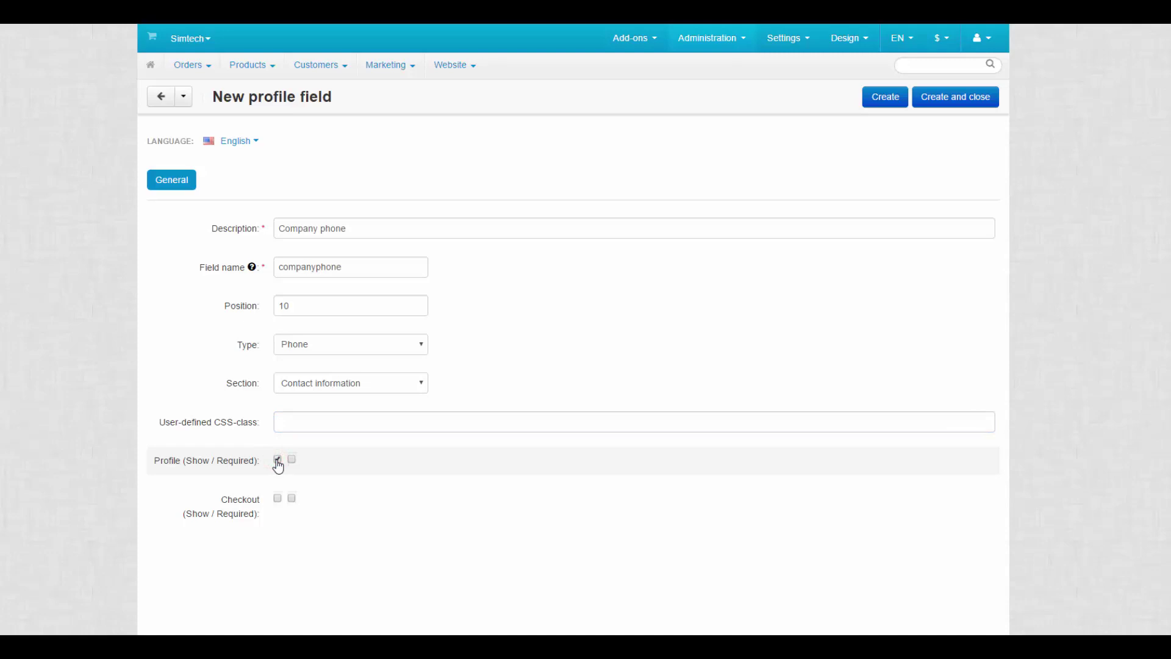
pyautogui.click(278, 500)
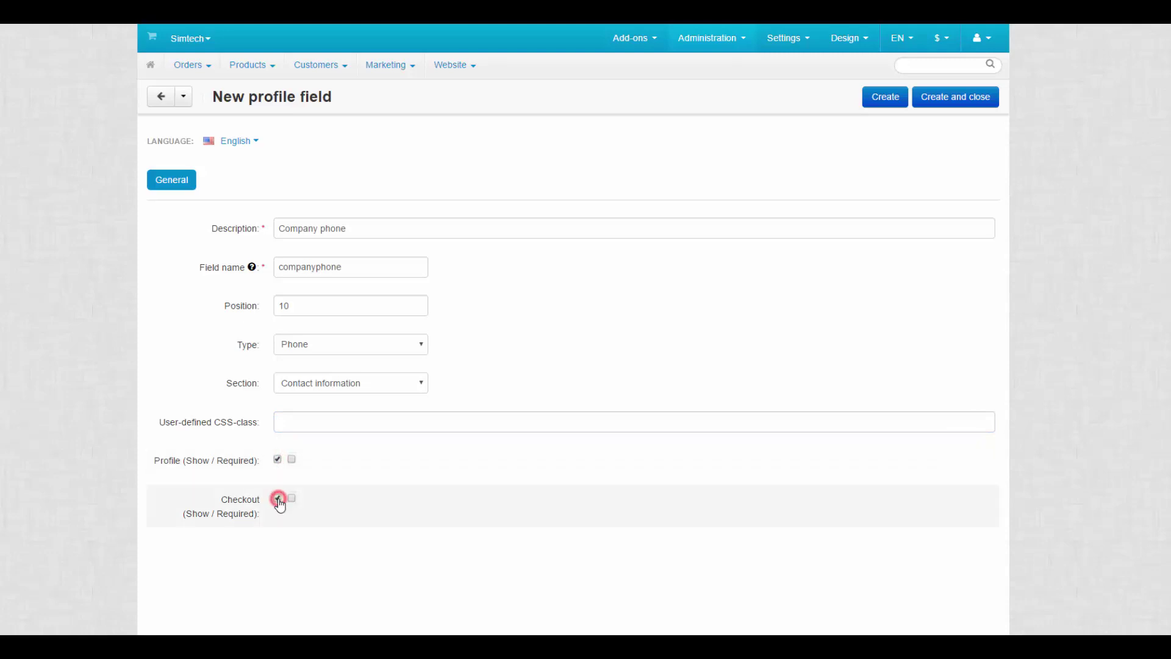
pyautogui.click(293, 499)
pyautogui.click(933, 98)
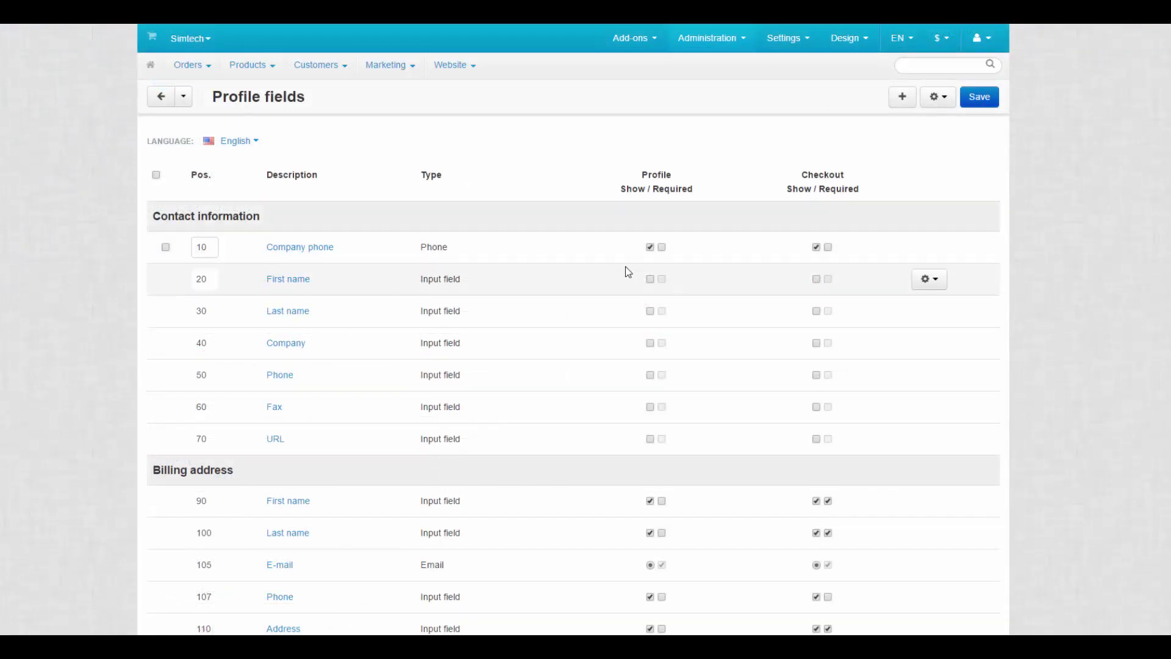
# Tick Profile Show and Required for contact First/Last name, and Profile Show for Company and Phone
pyautogui.click(649, 280)
pyautogui.click(662, 279)
pyautogui.click(650, 313)
pyautogui.click(662, 312)
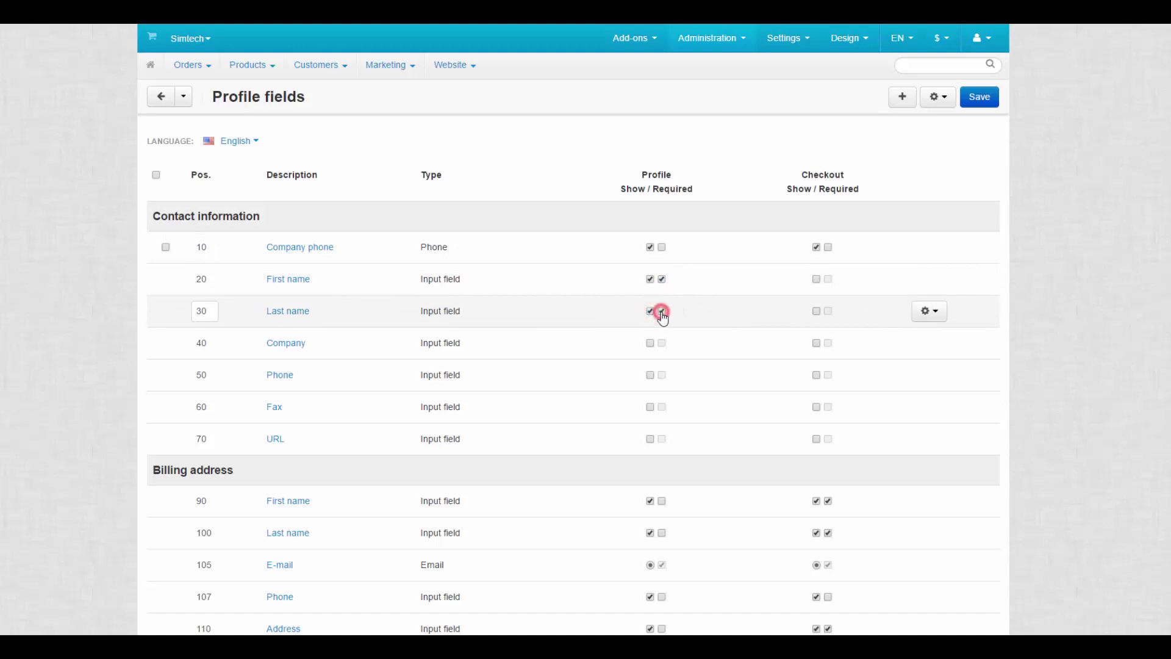
pyautogui.click(650, 345)
pyautogui.click(651, 376)
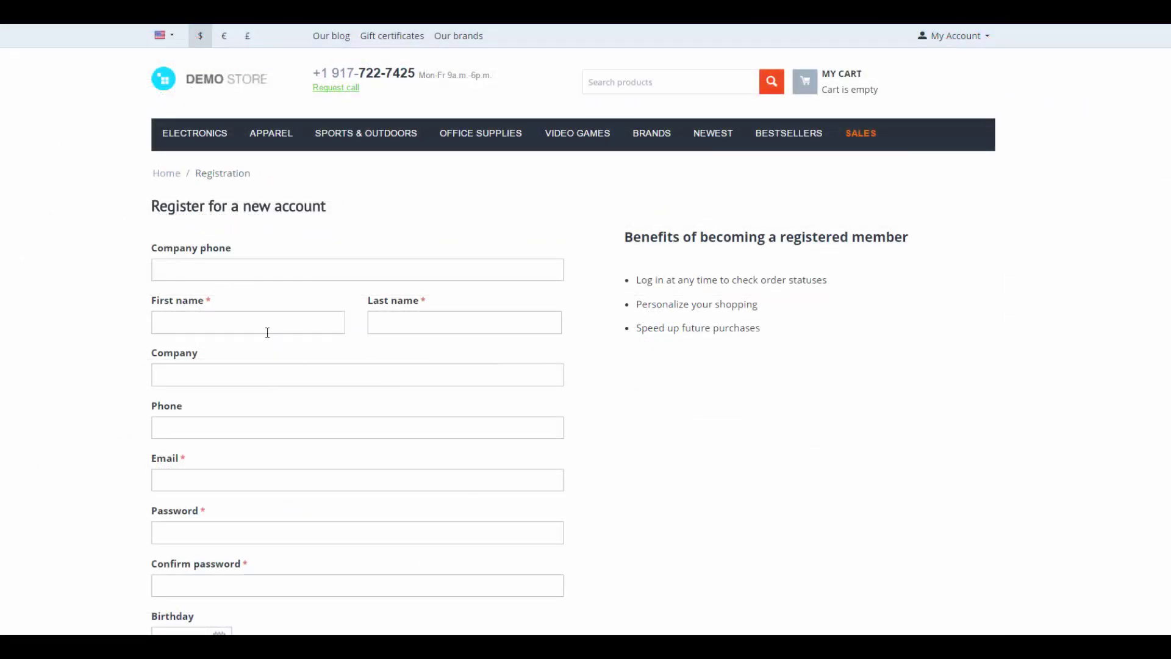
# Review the First name, Last name, Company and Phone fields on the storefront registration form
pyautogui.click(220, 305)
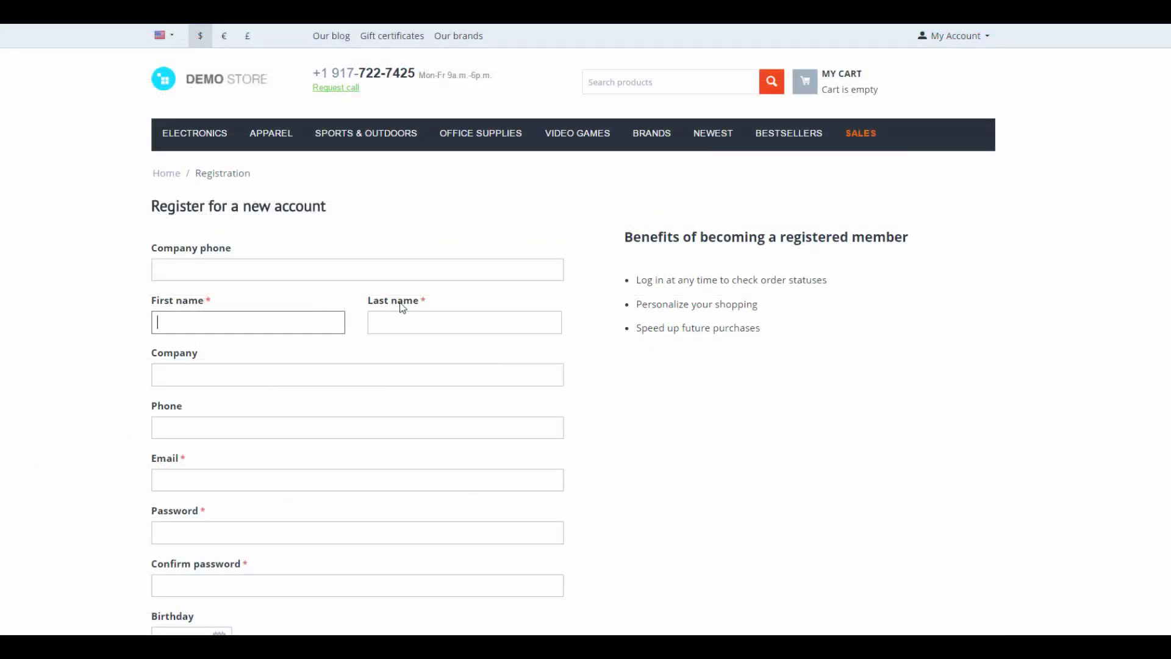
pyautogui.click(435, 301)
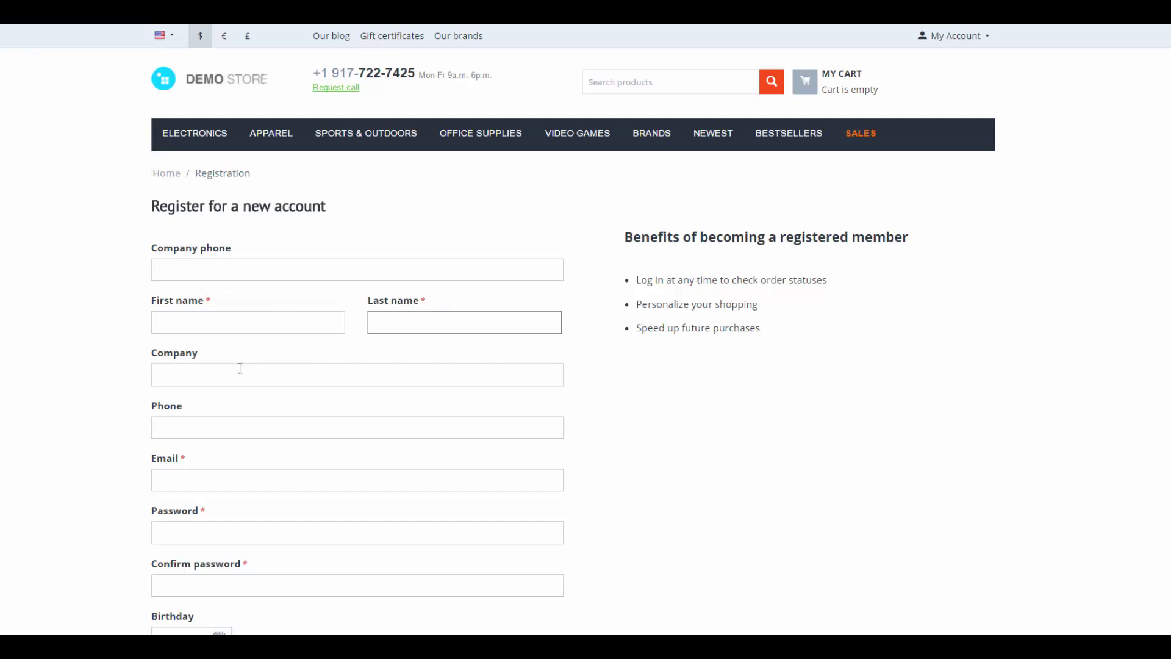
pyautogui.click(202, 360)
pyautogui.click(186, 408)
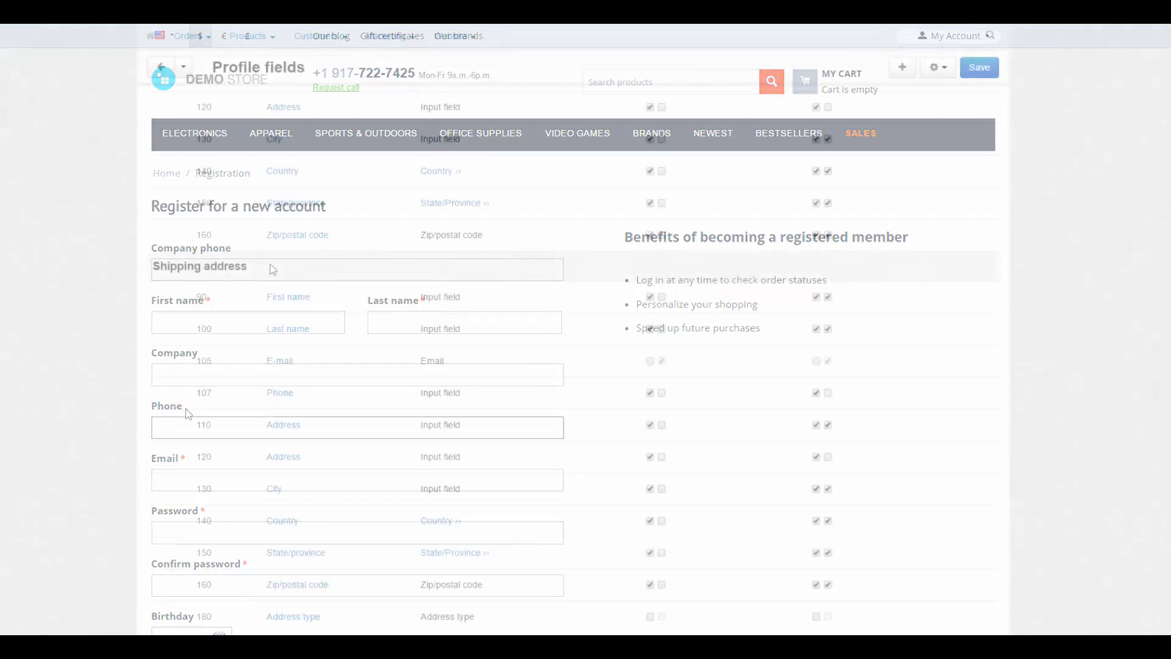
# Untick Checkout Show for the shipping-address First name, Last name and Phone fields
pyautogui.click(270, 266)
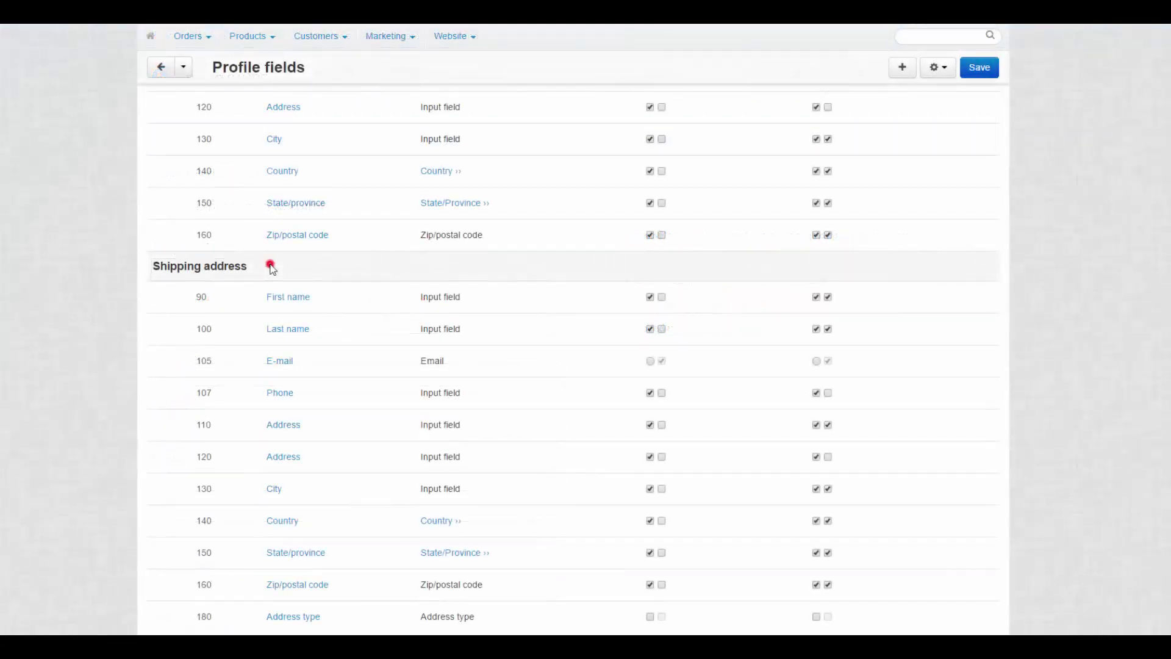
pyautogui.click(816, 297)
pyautogui.click(817, 329)
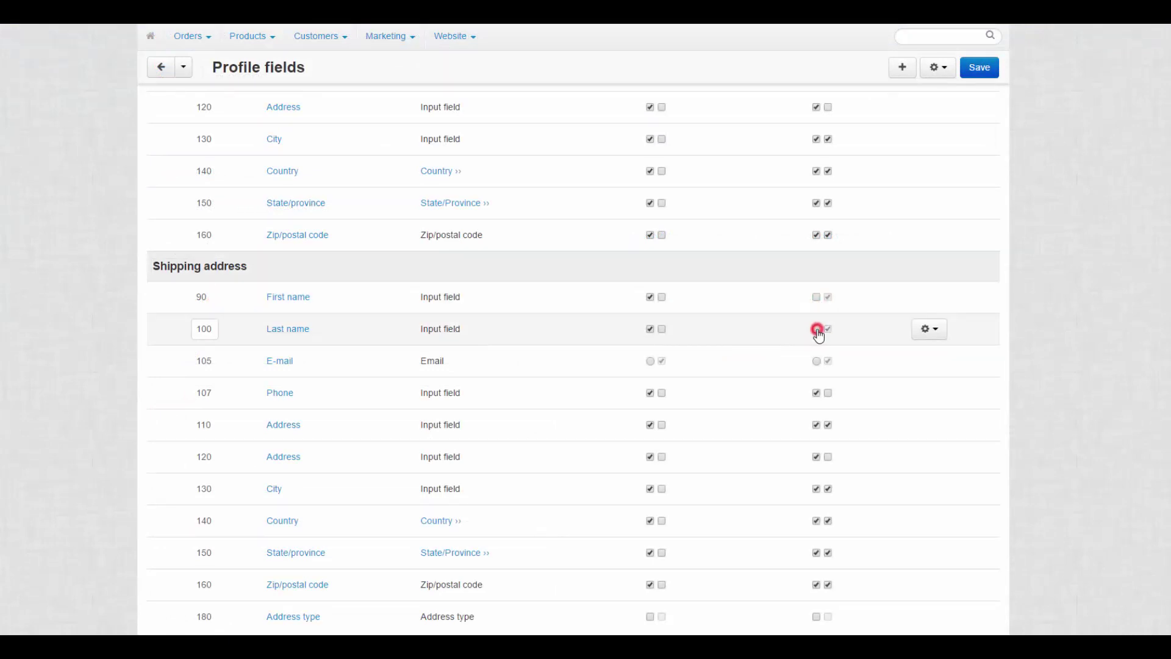
pyautogui.click(816, 393)
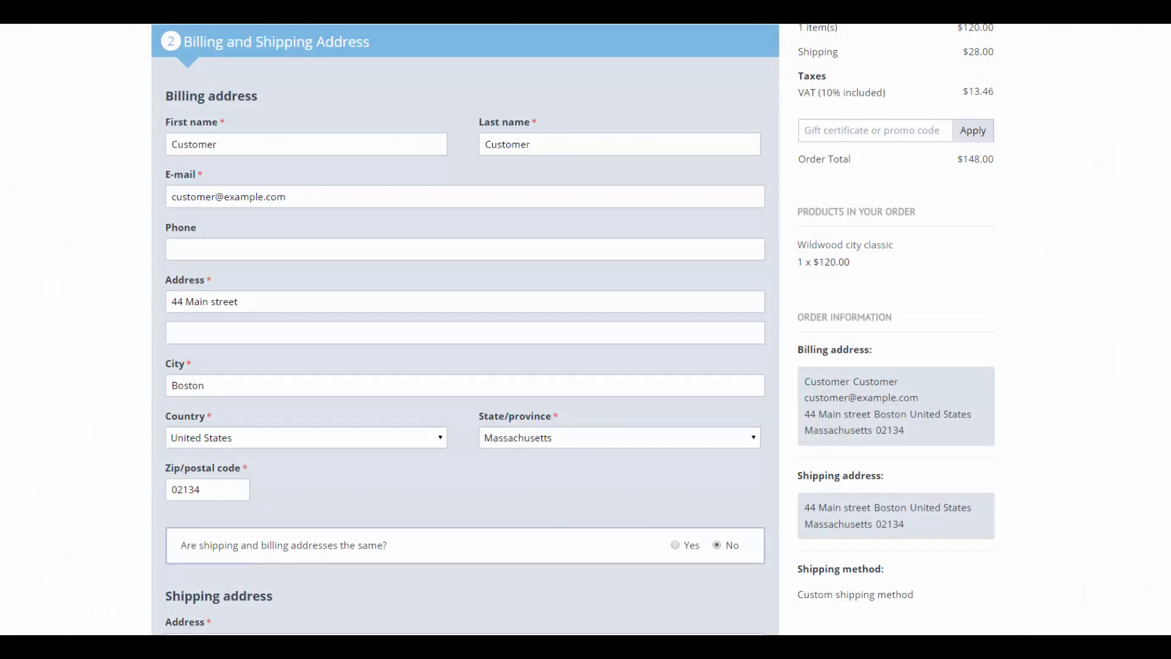
pyautogui.scroll(-4, 465, 329)
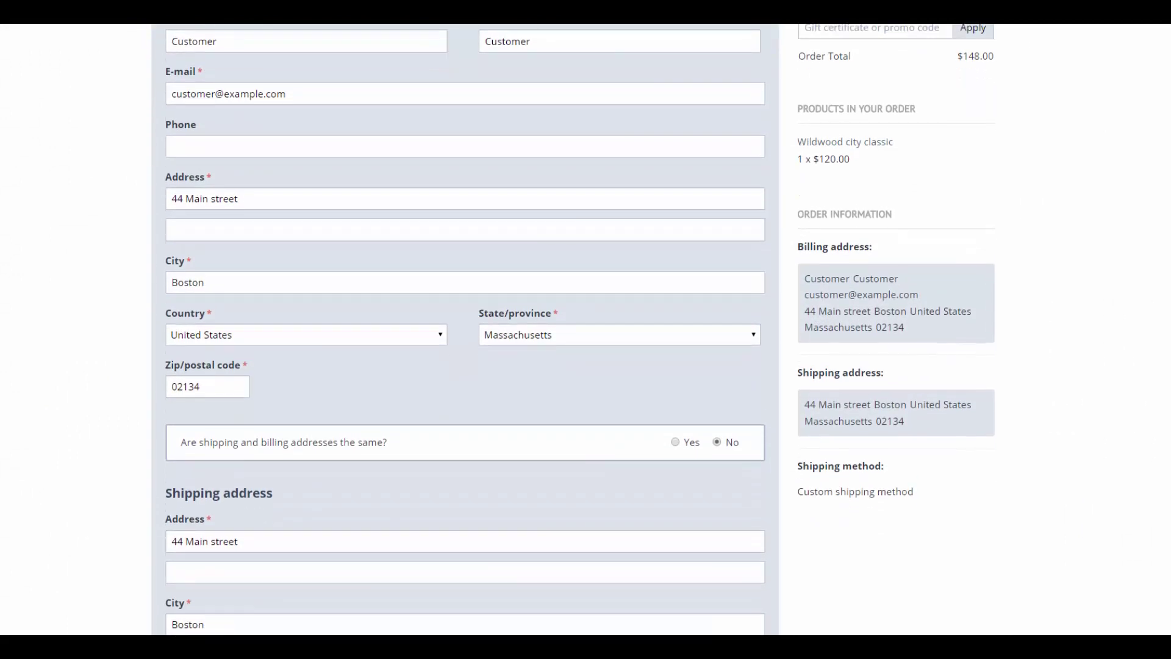
pyautogui.scroll(-1, 466, 329)
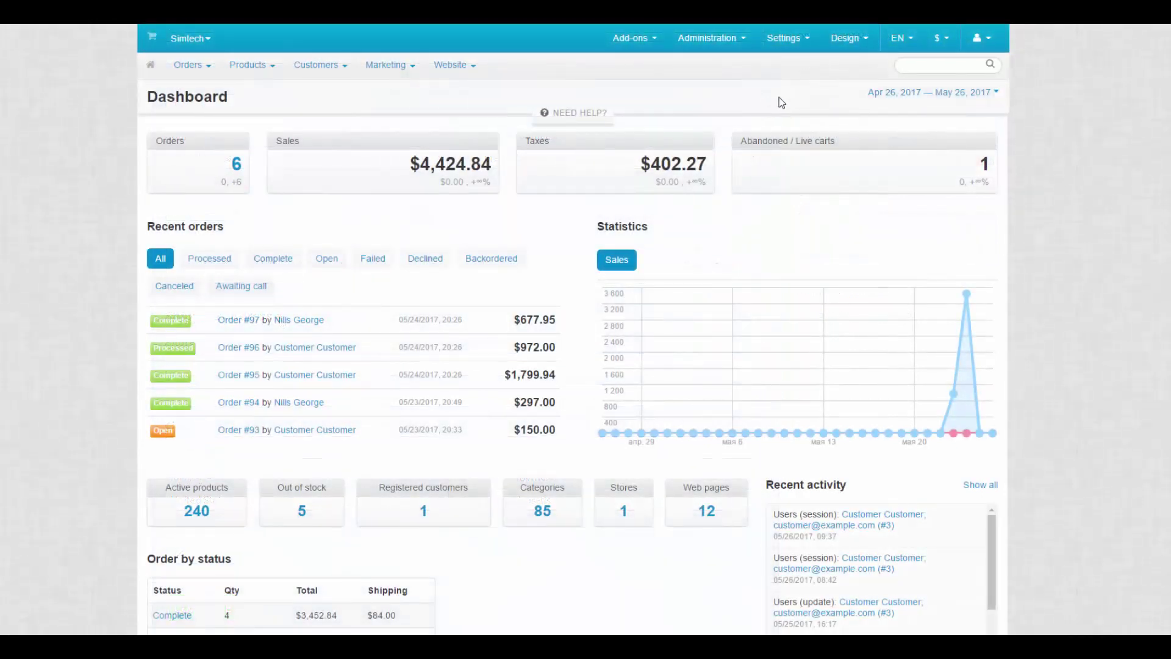
# Open the Invoice template from Design > Documents
pyautogui.moveTo(872, 32)
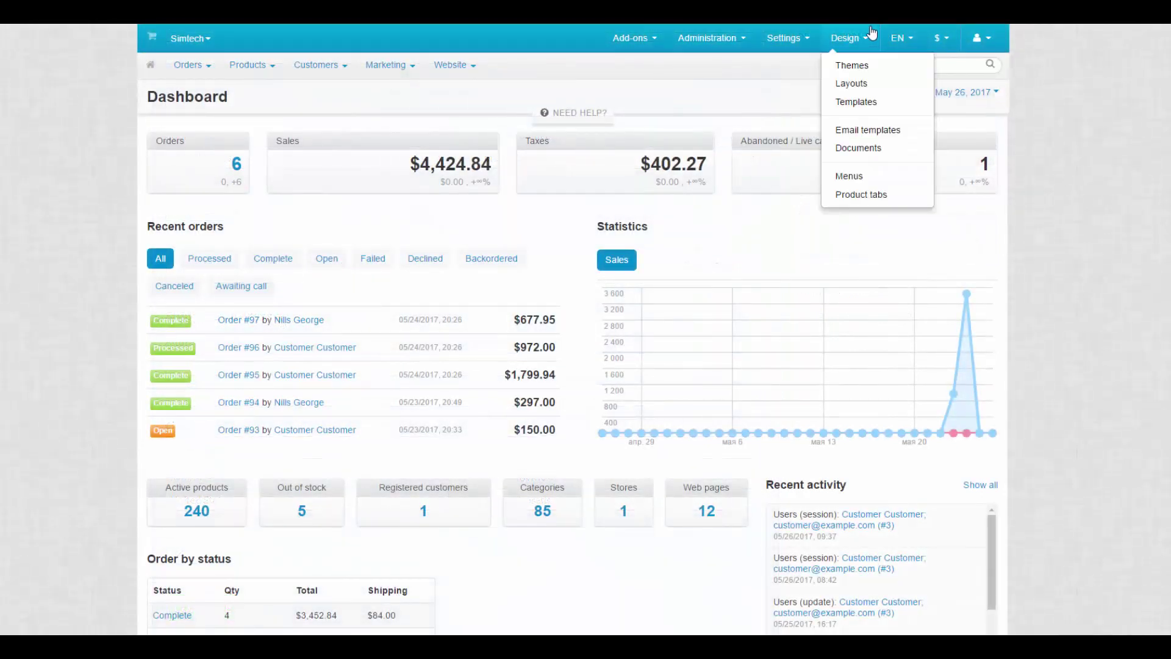
pyautogui.click(869, 149)
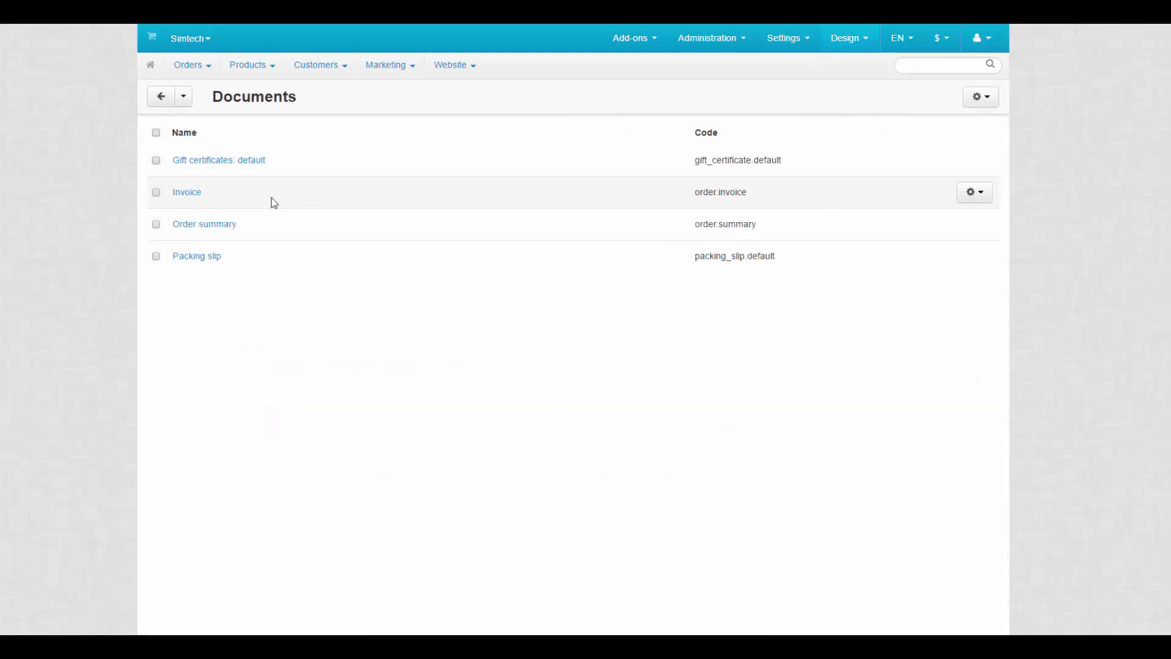
pyautogui.click(186, 197)
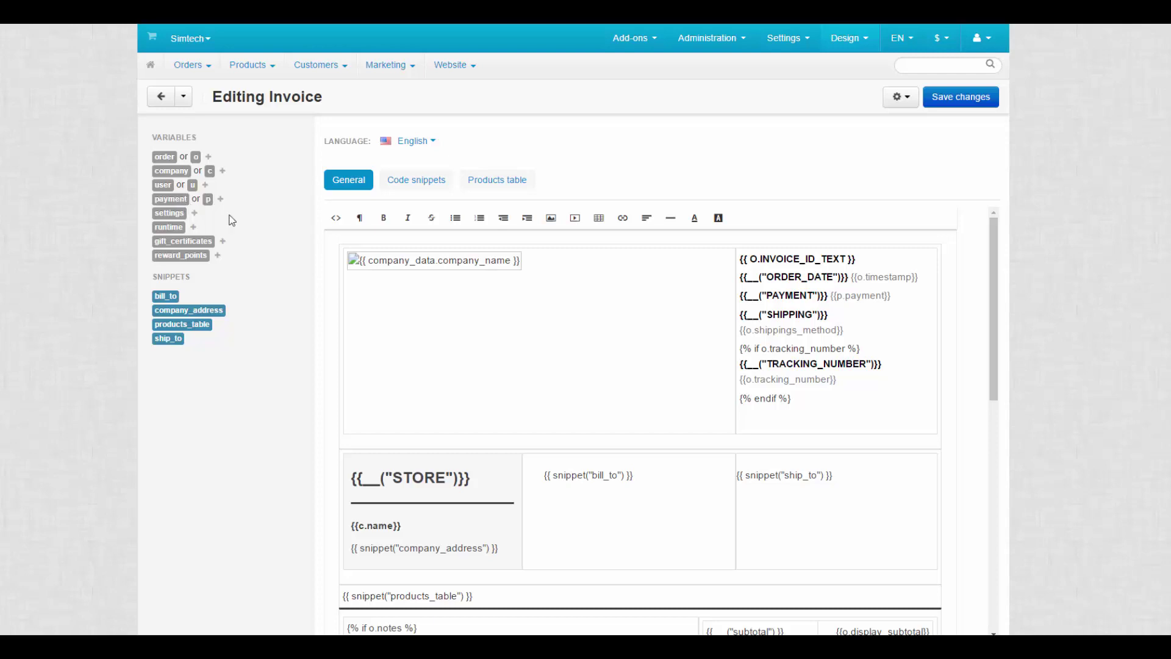
# Insert {{ u.companyphone }} on a new line after the tracking-number {% endif %} block
pyautogui.click(805, 403)
pyautogui.press('Return')
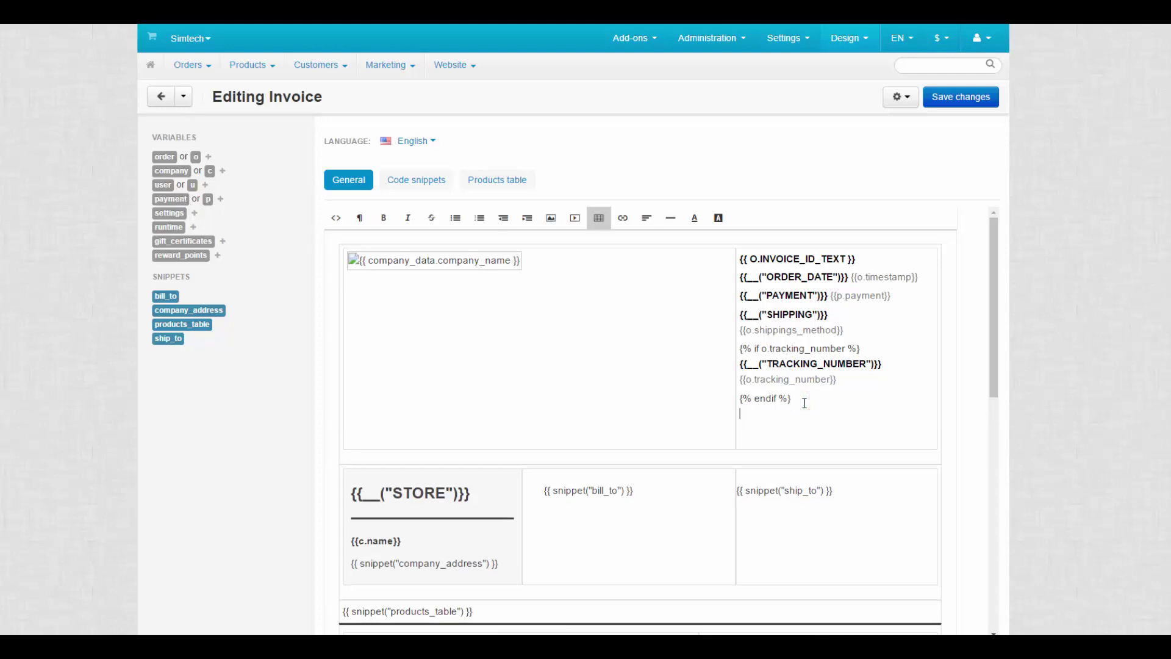
pyautogui.click(203, 186)
pyautogui.click(209, 218)
pyautogui.moveTo(739, 414); pyautogui.dragTo(842, 414)
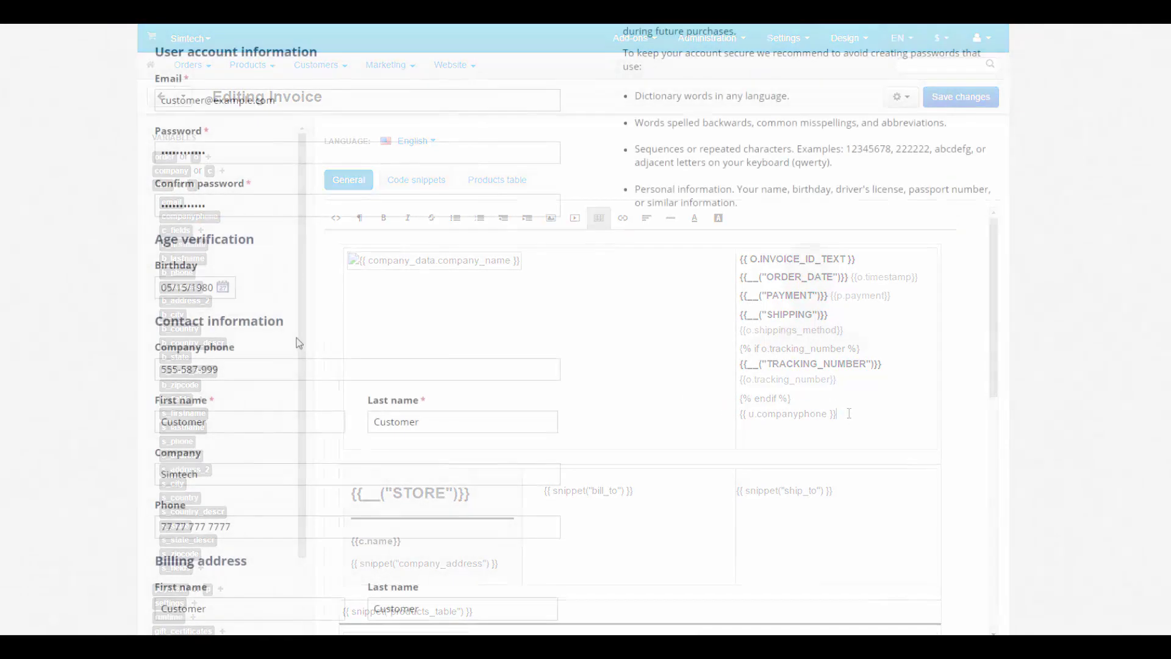
# Delete the Company phone field, save, and reload the storefront form to confirm it's gone
pyautogui.click(240, 349)
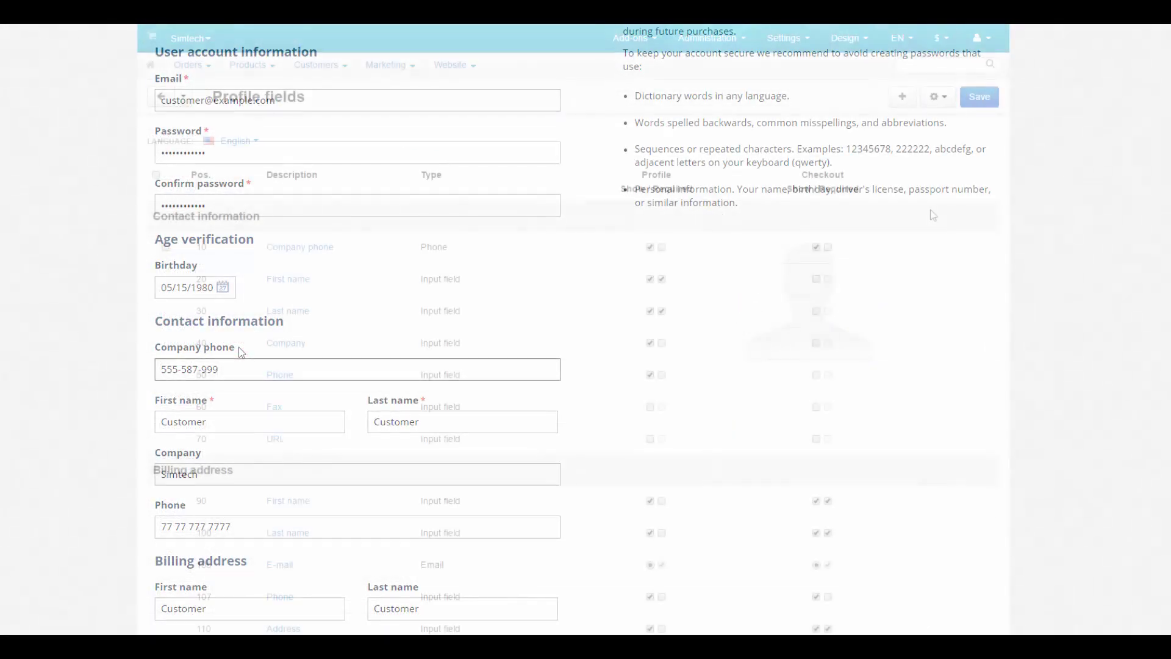
pyautogui.click(929, 248)
pyautogui.click(861, 271)
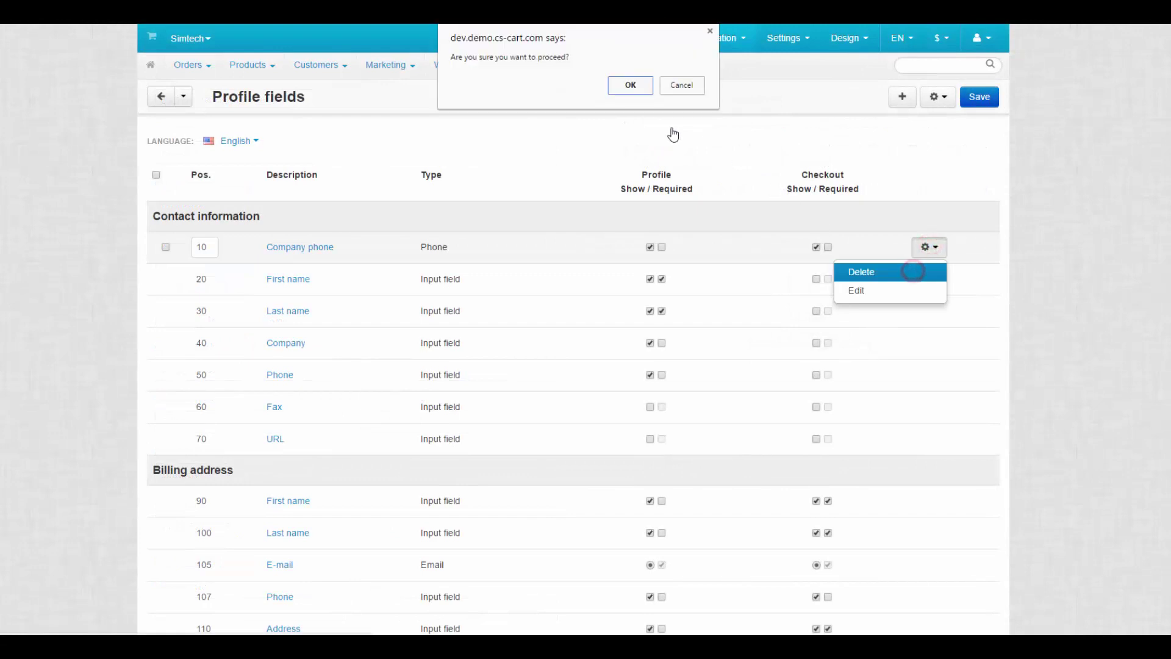
pyautogui.click(632, 87)
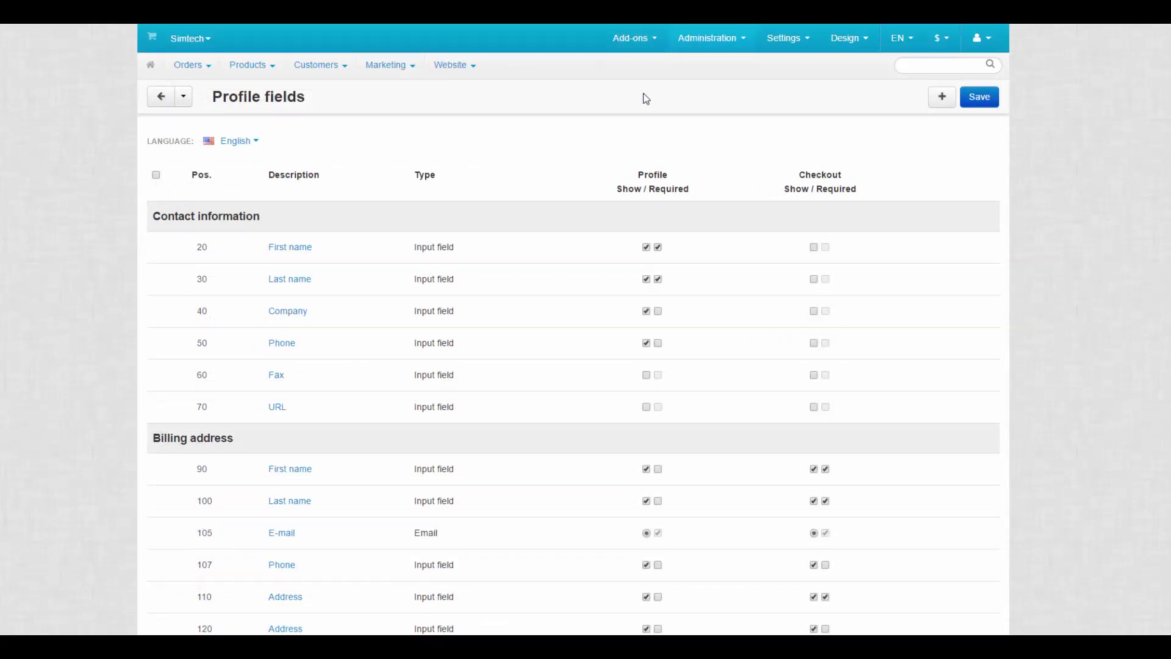
pyautogui.click(980, 101)
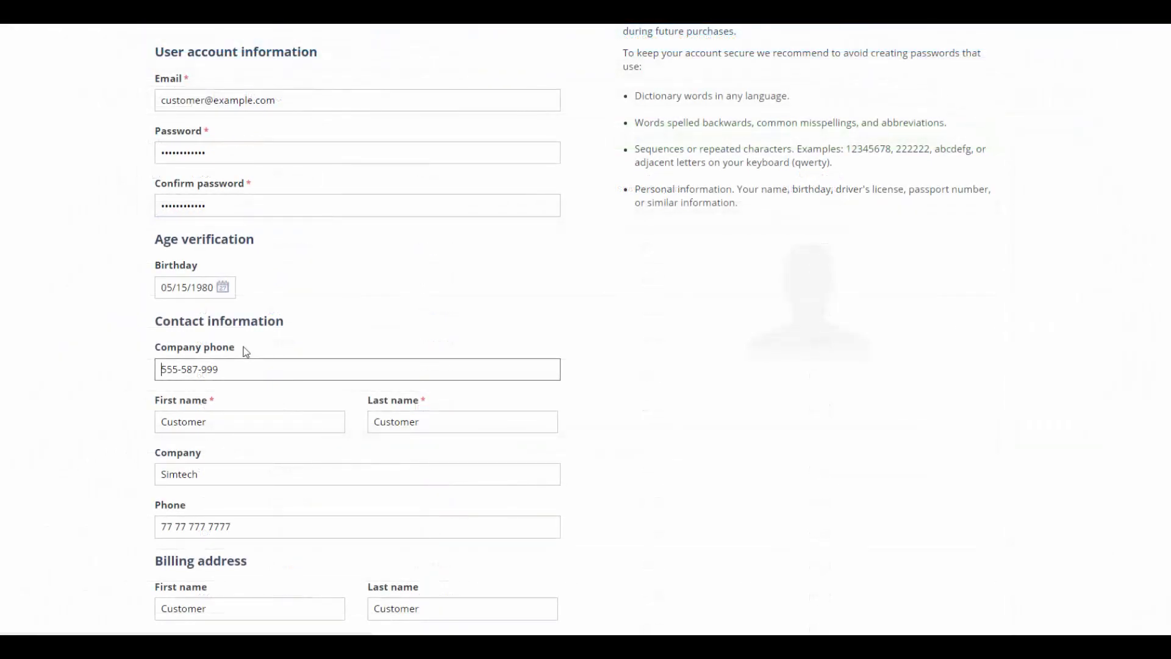
pyautogui.press('F5')
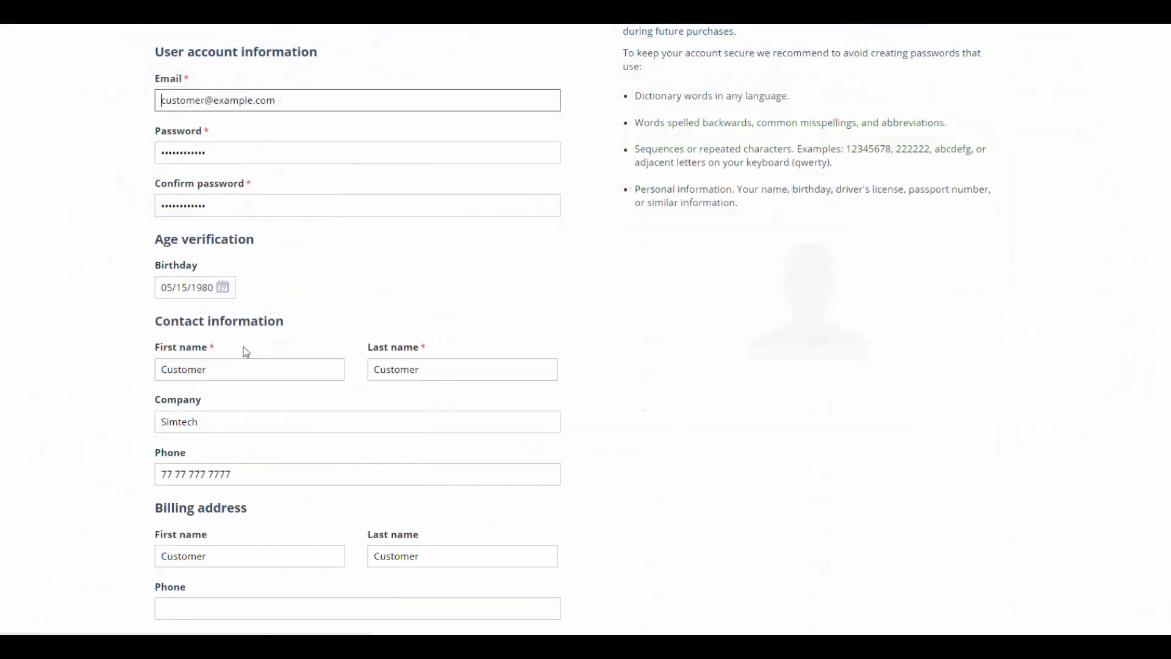
pyautogui.click(160, 342)
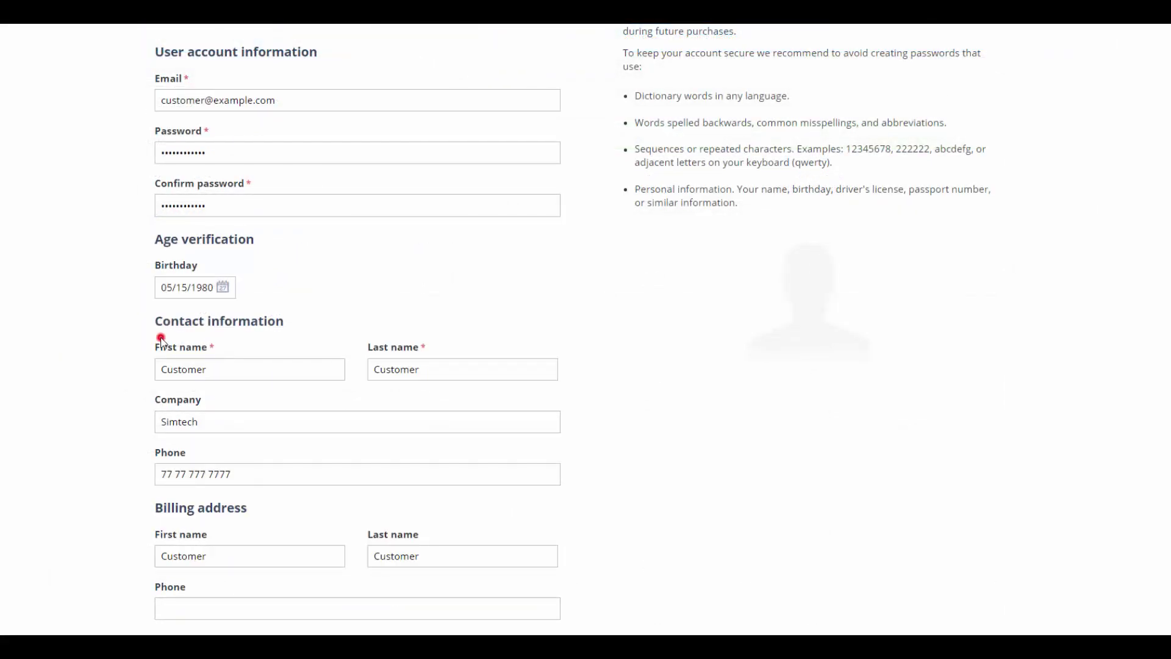